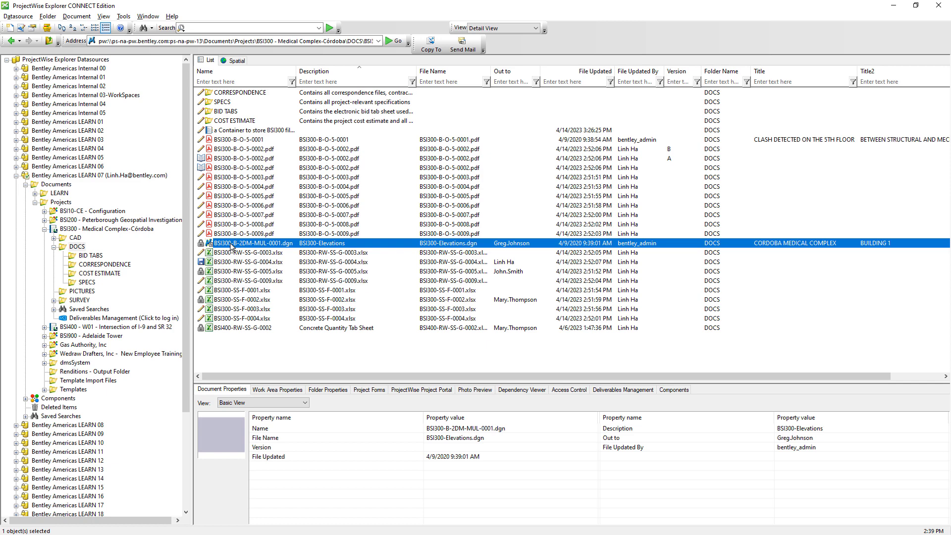
- Try to open the locked spreadsheet BSI300-SS-F-0002.xlsx and decline to open it as read-only
left_click(250, 300)
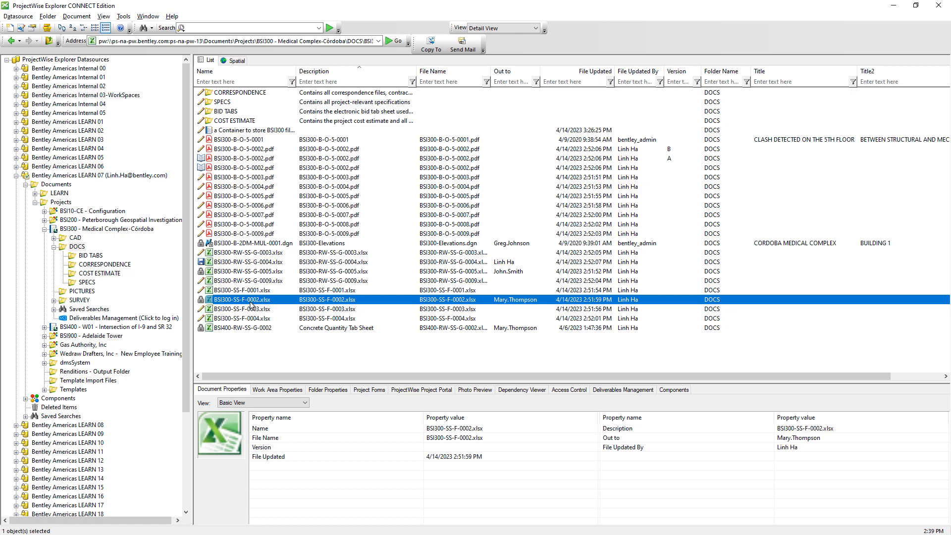
double_click(251, 302)
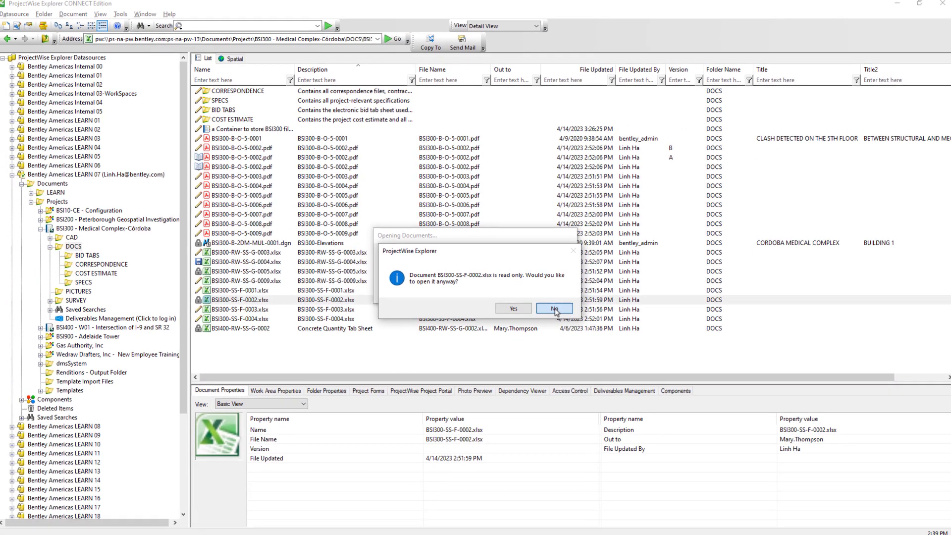
left_click(573, 318)
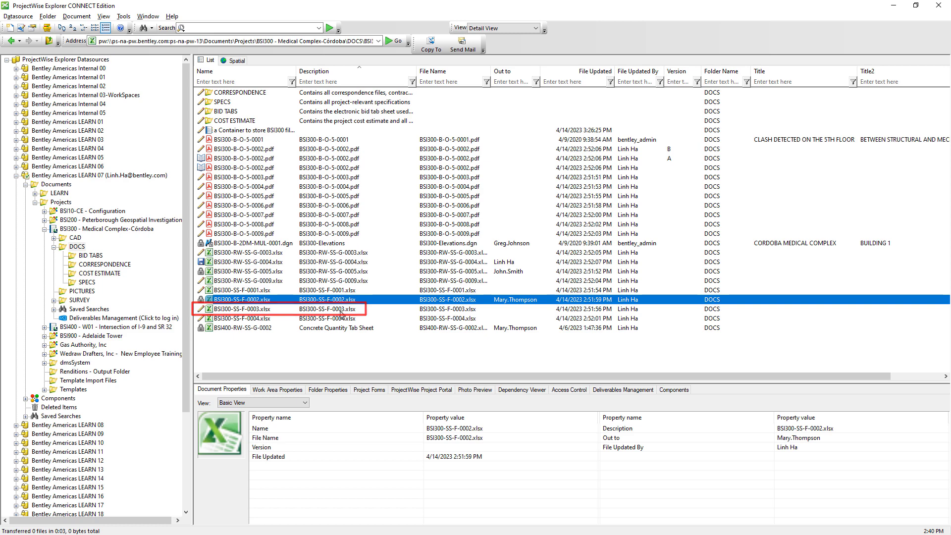
- In BSI300-SS-F-0003.xlsx, replace the <Address 1> placeholder in cell A4 with the company's PO box address, and save and close the workbook
double_click(341, 310)
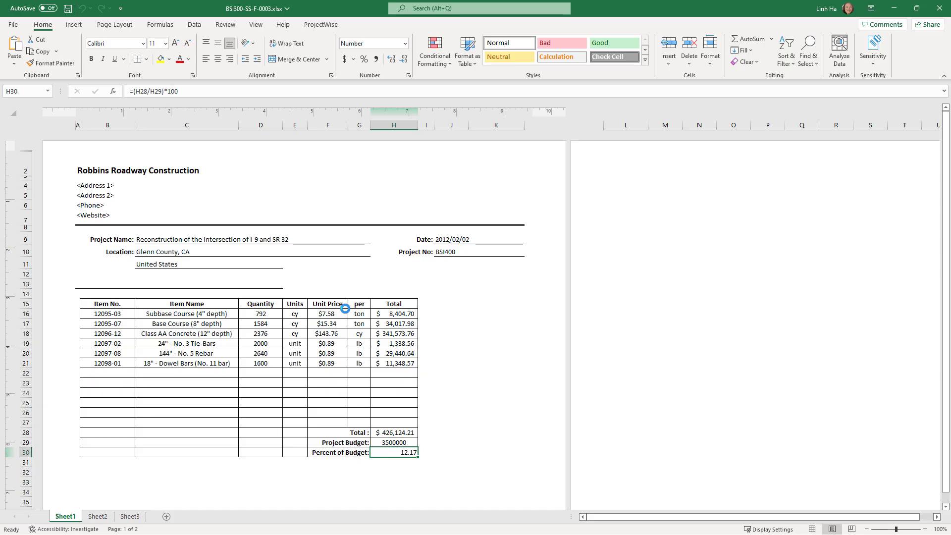
left_click(113, 186)
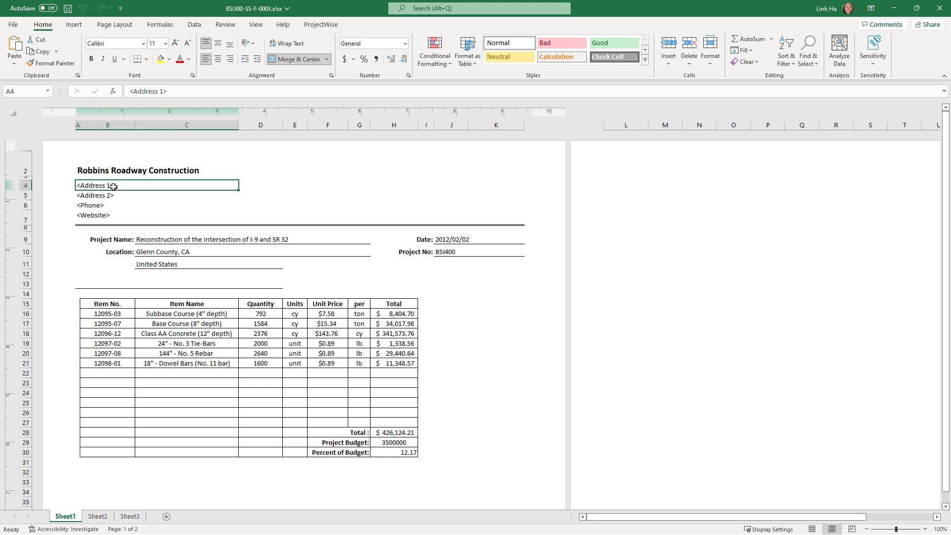
type("PO b")
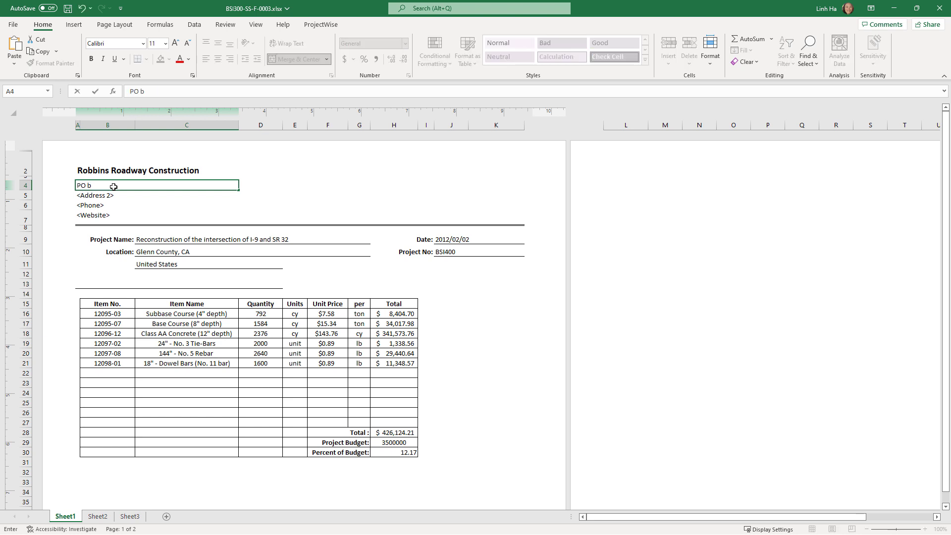
key("BackSpace")
type("Box 87")
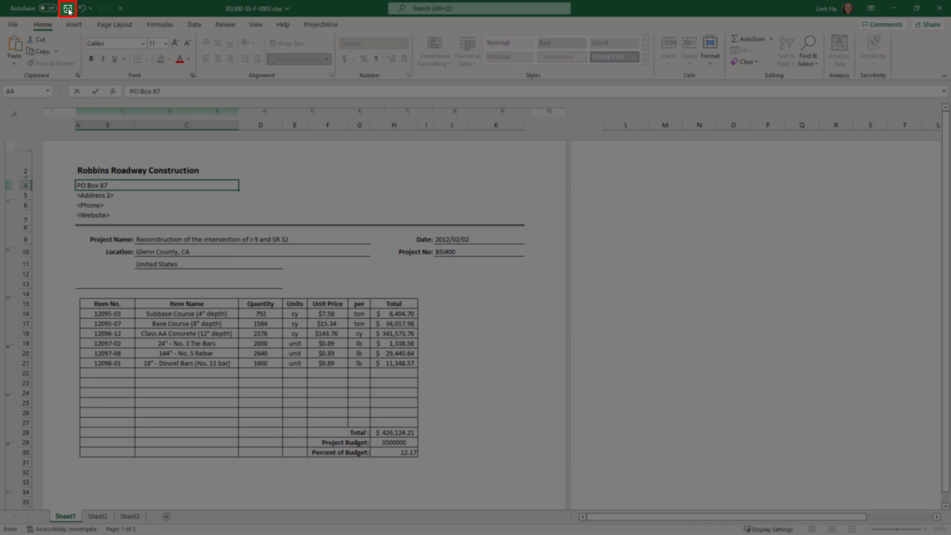
left_click(68, 9)
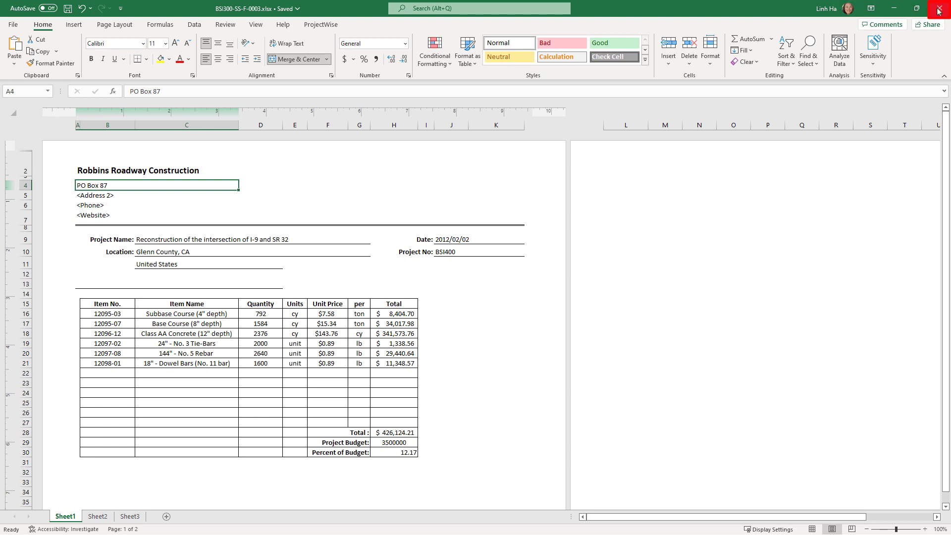
left_click(938, 10)
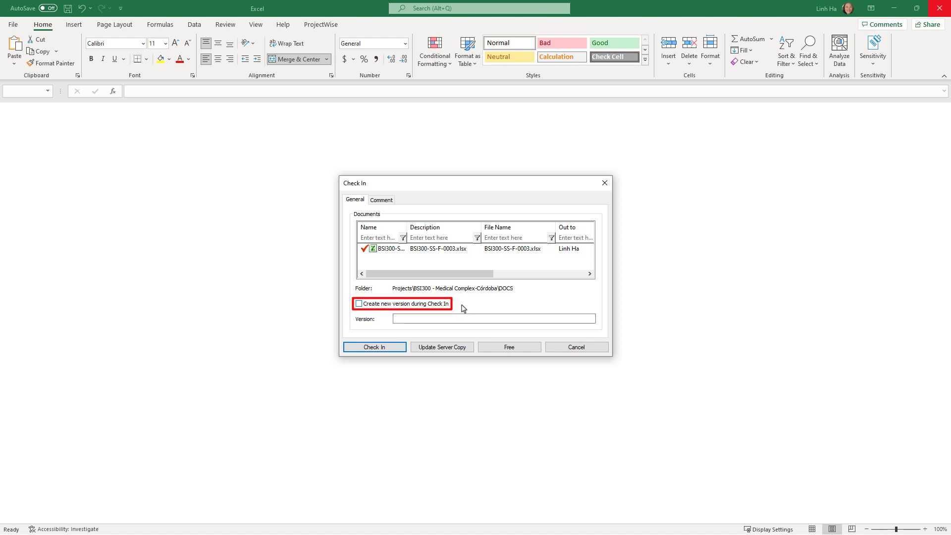
- Enter the check-in comment "Address has been added to the excel document" with no new version, and cancel the check-in
left_click(417, 307)
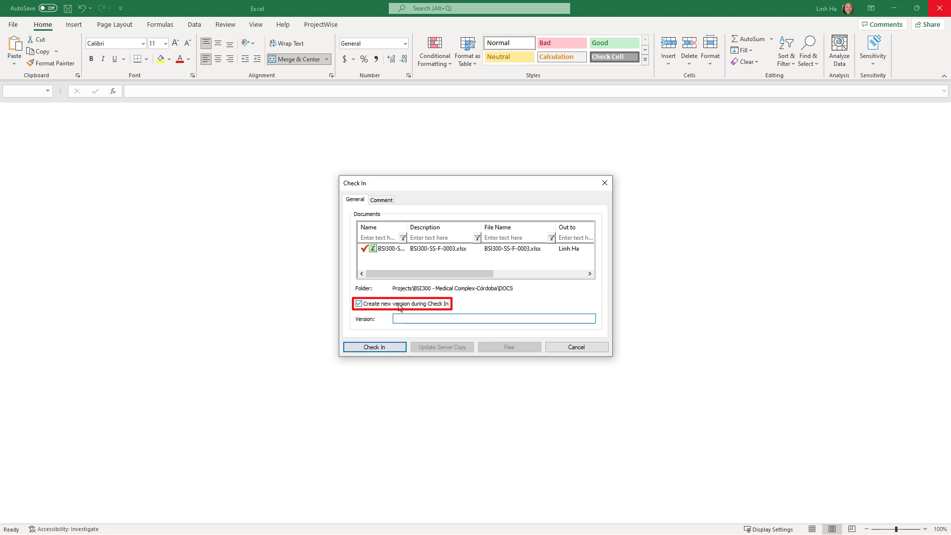
left_click(399, 307)
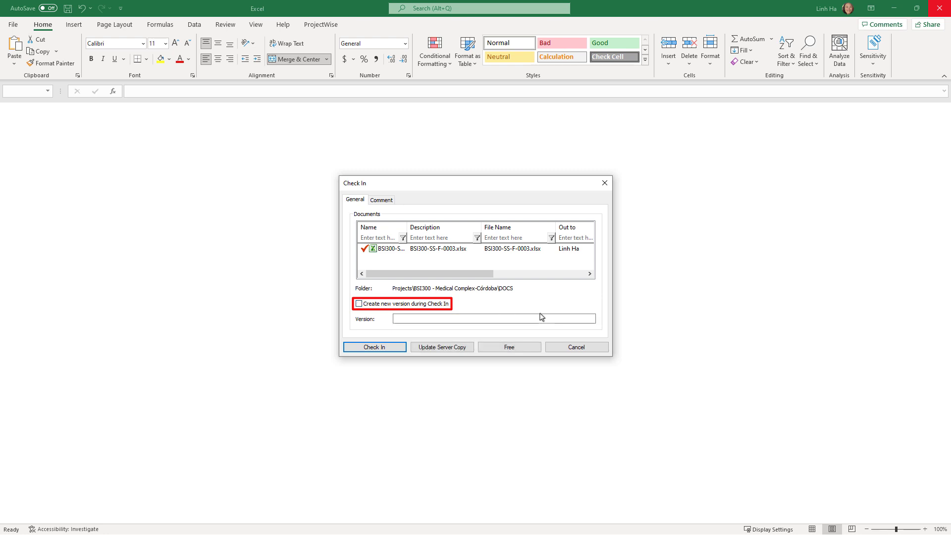
left_click(382, 201)
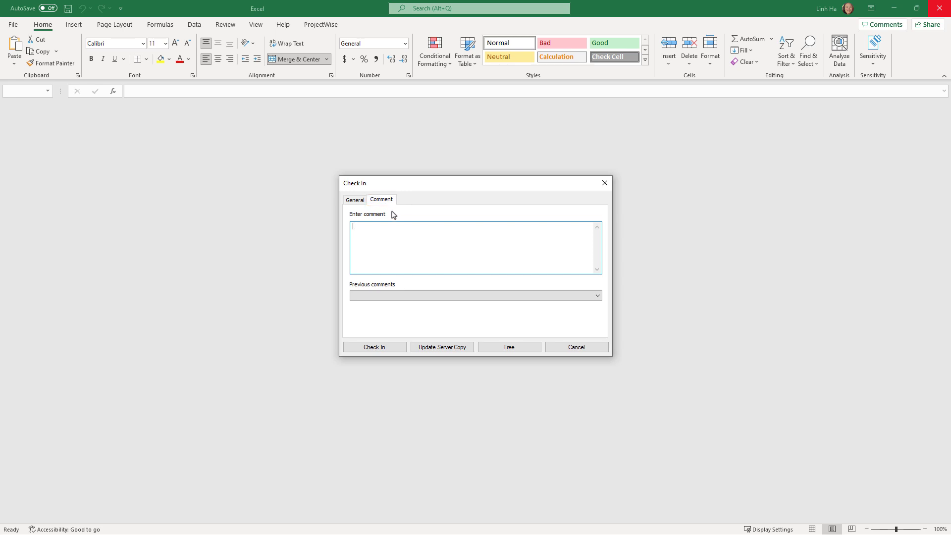
type("Address has been added to the excel document")
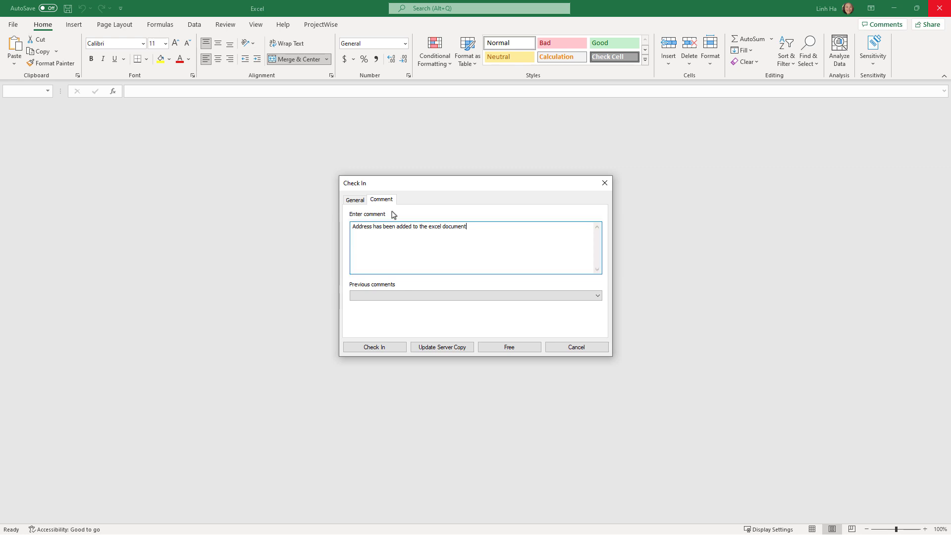
left_click(576, 347)
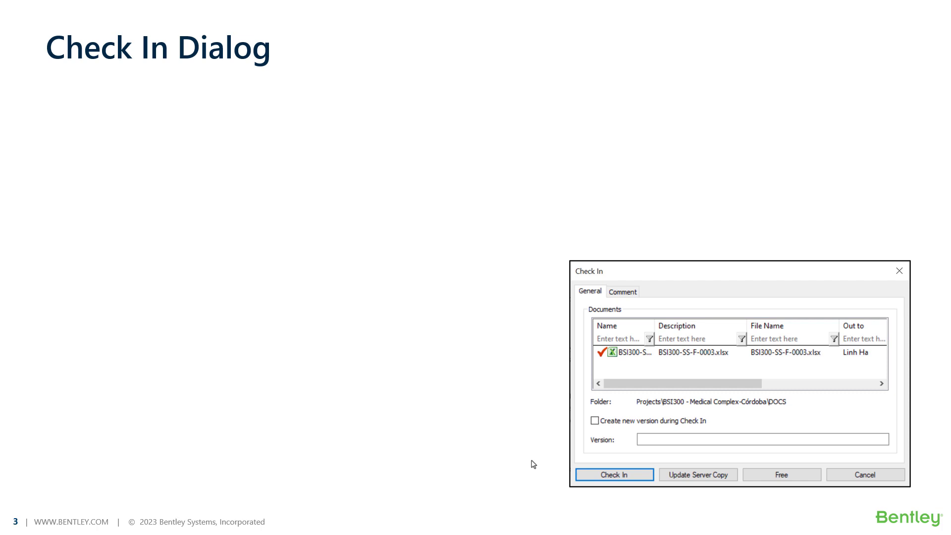
key("Right")
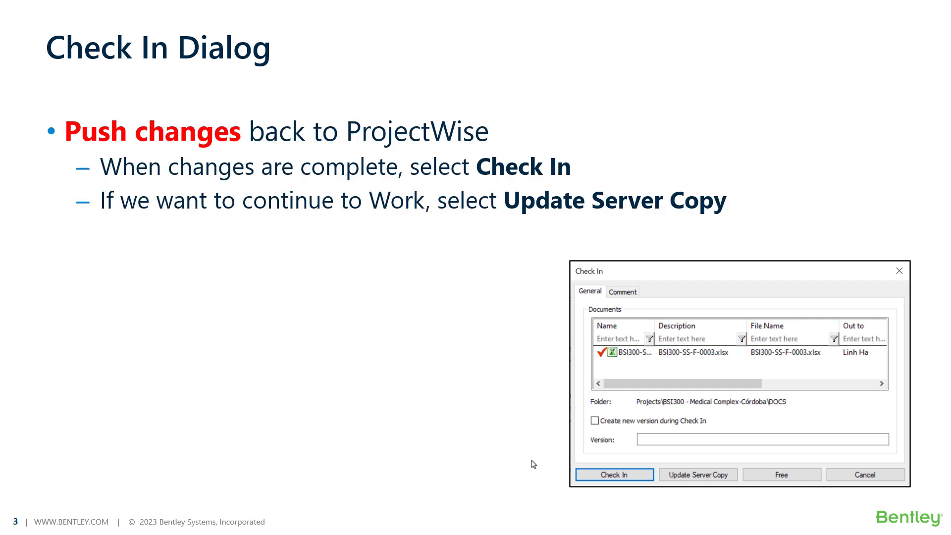
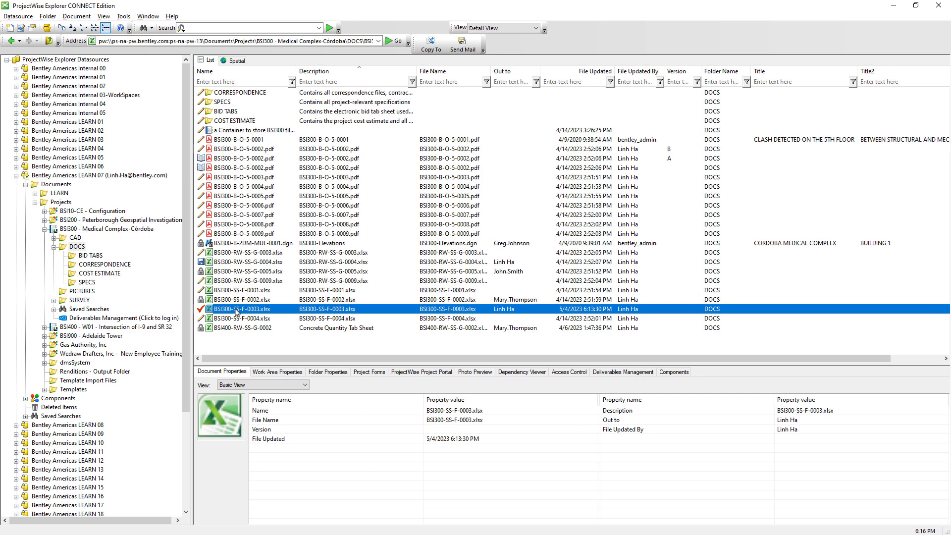
- Check in BSI300-SS-F-0003.xlsx from the document list, leaving the comment blank
right_click(236, 312)
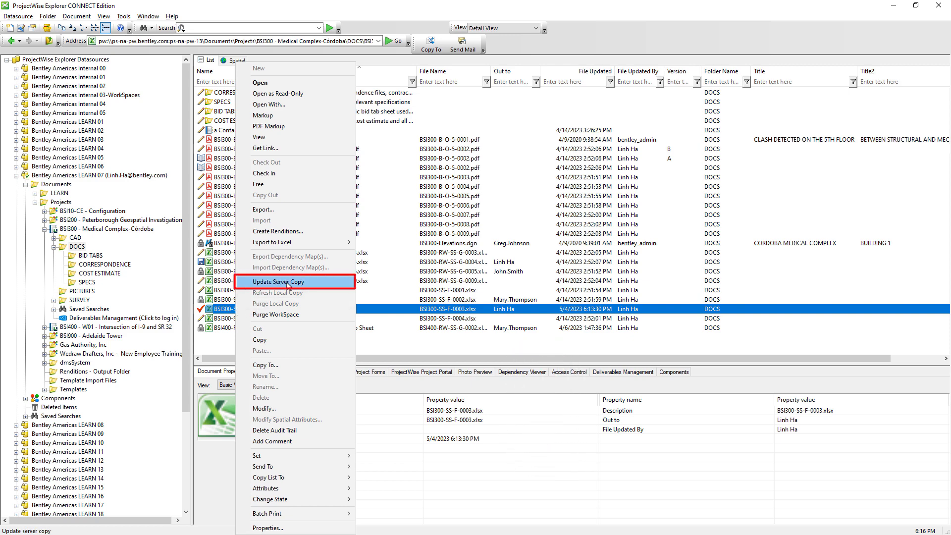
left_click(278, 178)
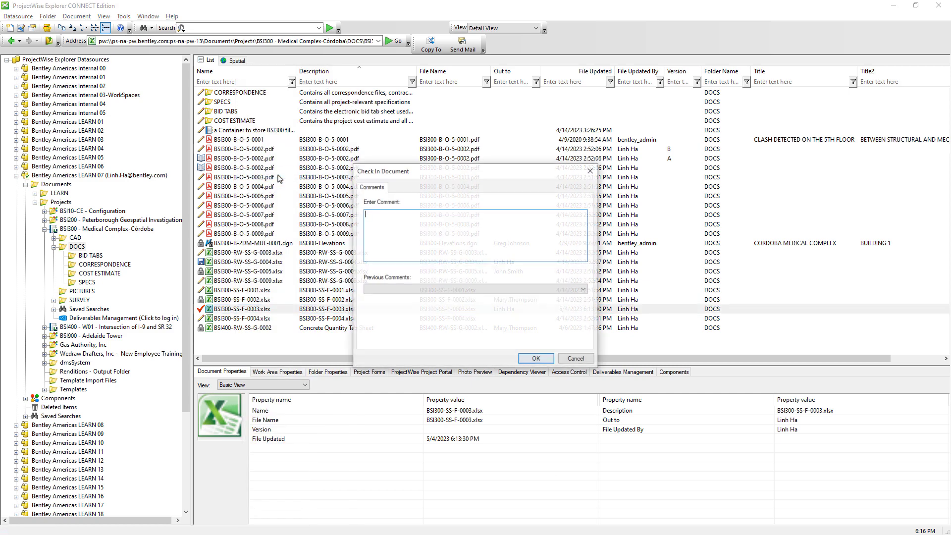
left_click(542, 360)
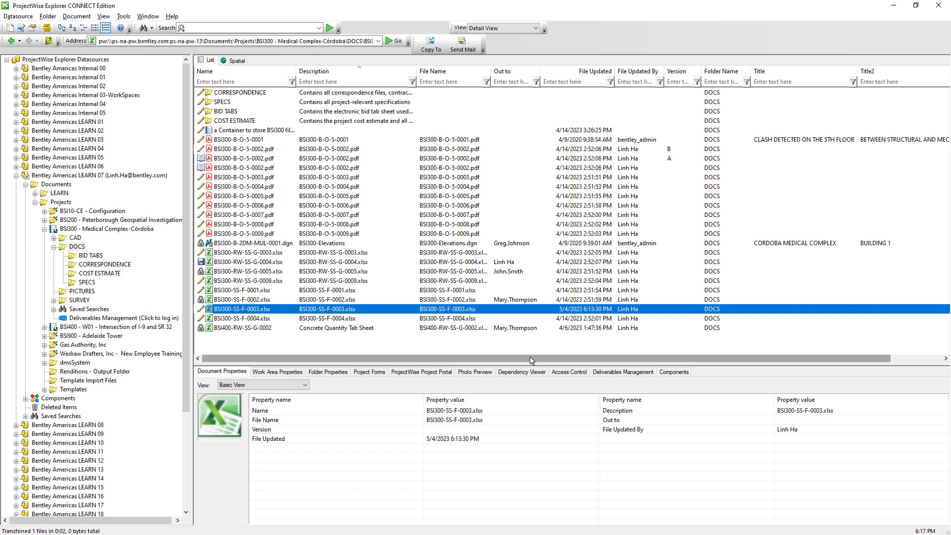
right_click(355, 310)
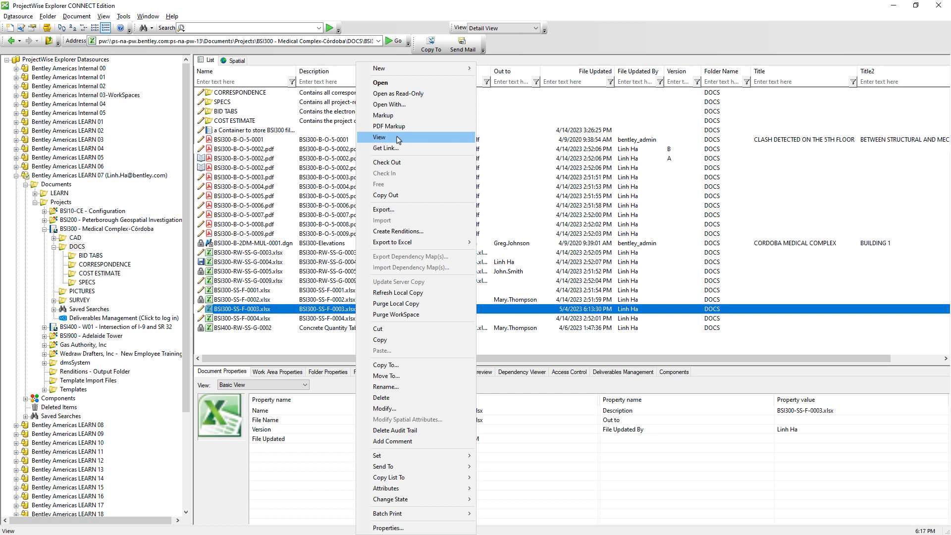
left_click(622, 345)
left_click(601, 347)
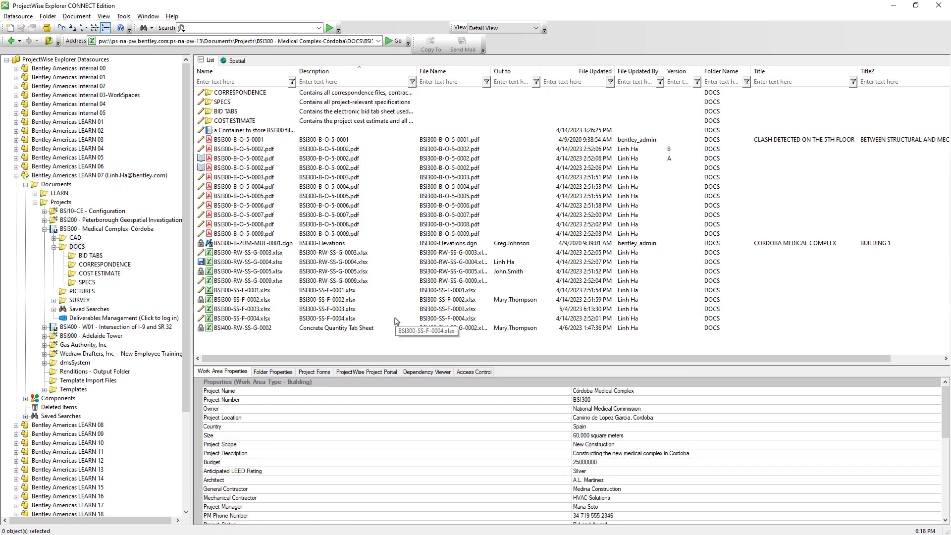
- Display the photo preview of BSI300-SS-F-0003.xlsx to check its contents without opening the file
left_click(270, 309)
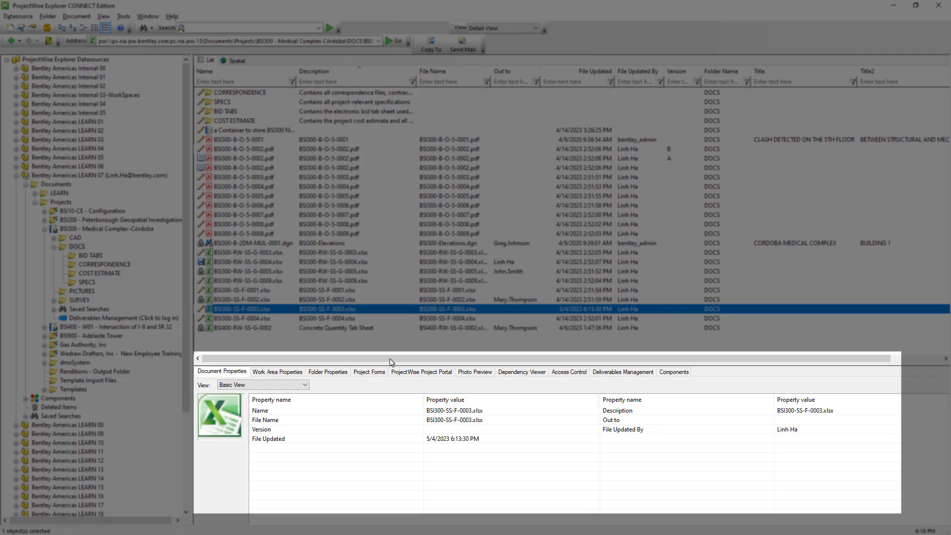
left_click(467, 371)
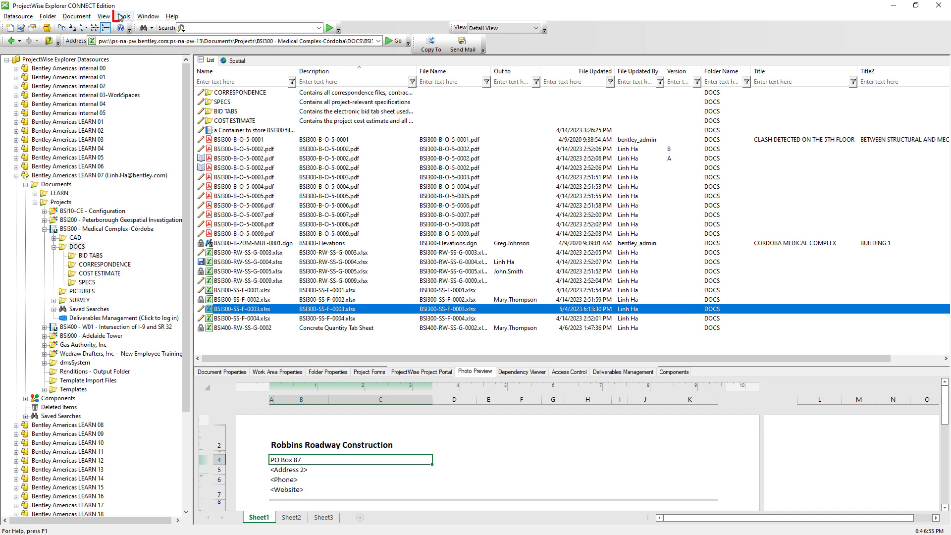
- Set the Document List double click action in the user settings to View and apply the change
left_click(121, 16)
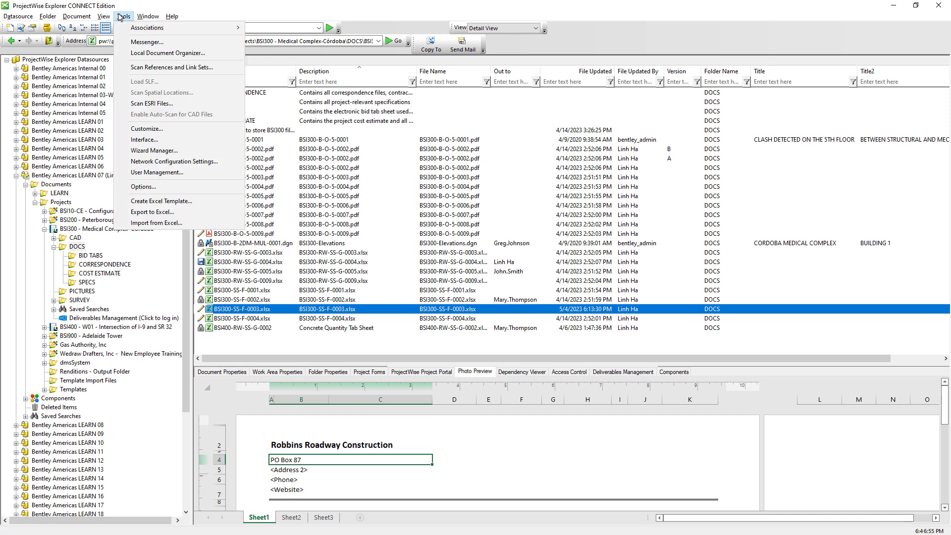
left_click(151, 188)
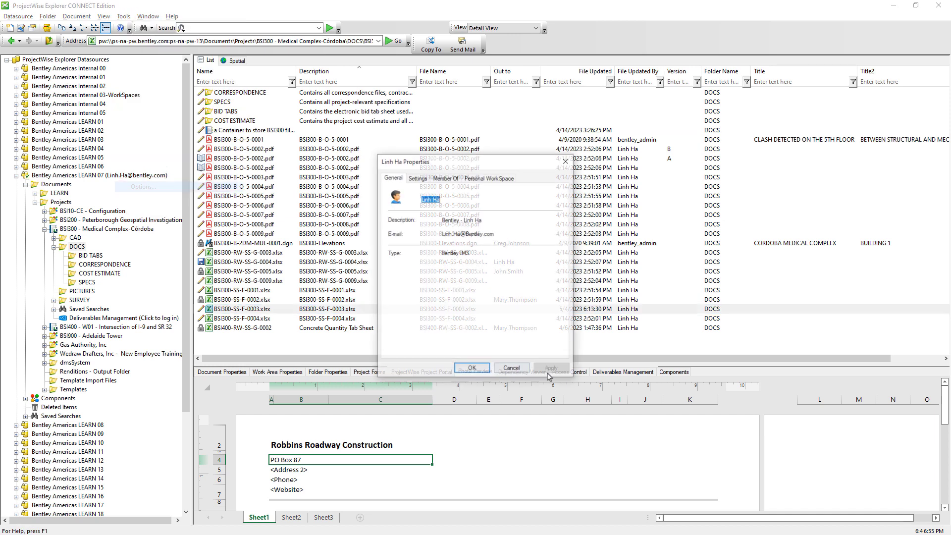
left_click(423, 181)
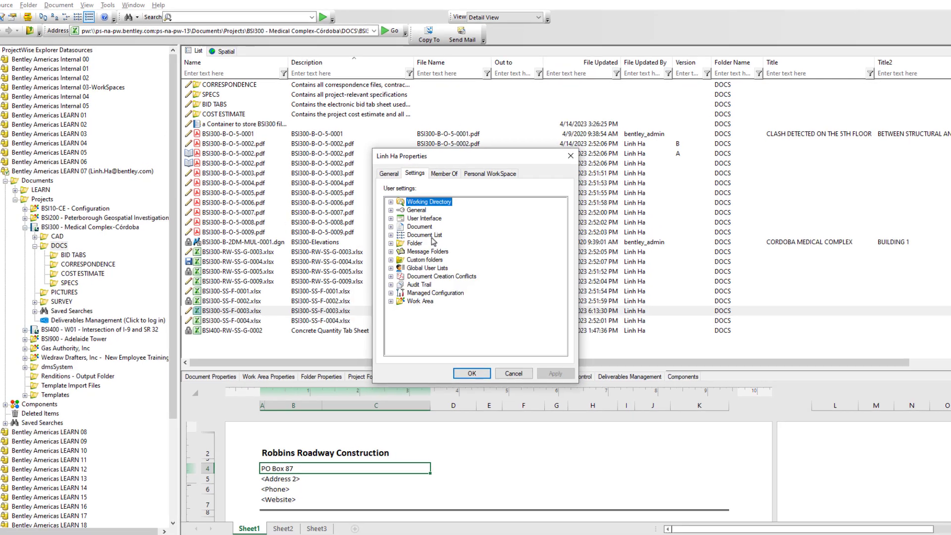
double_click(433, 237)
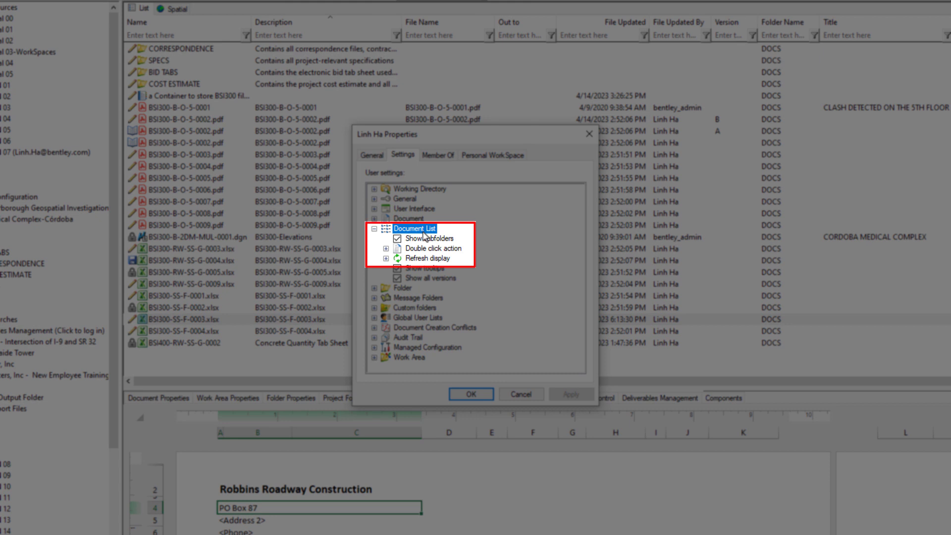
double_click(442, 249)
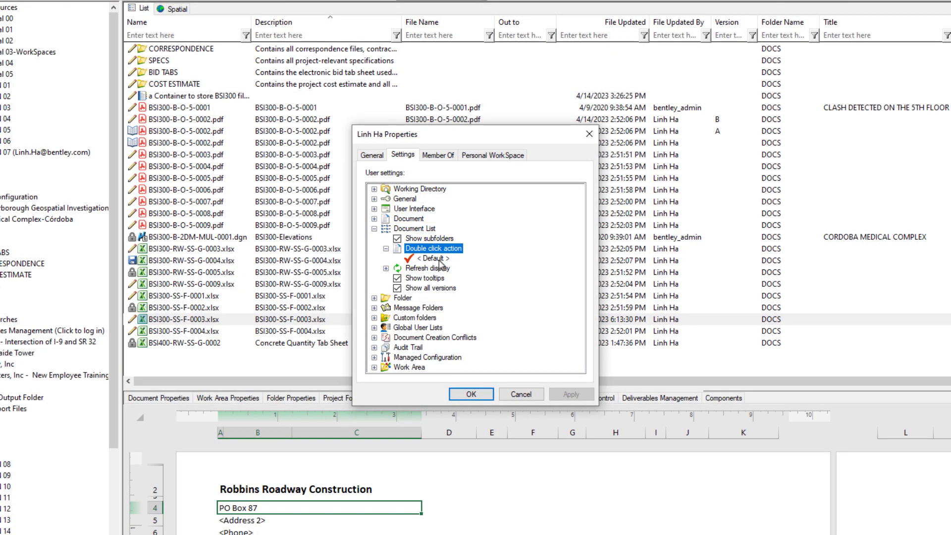
double_click(433, 259)
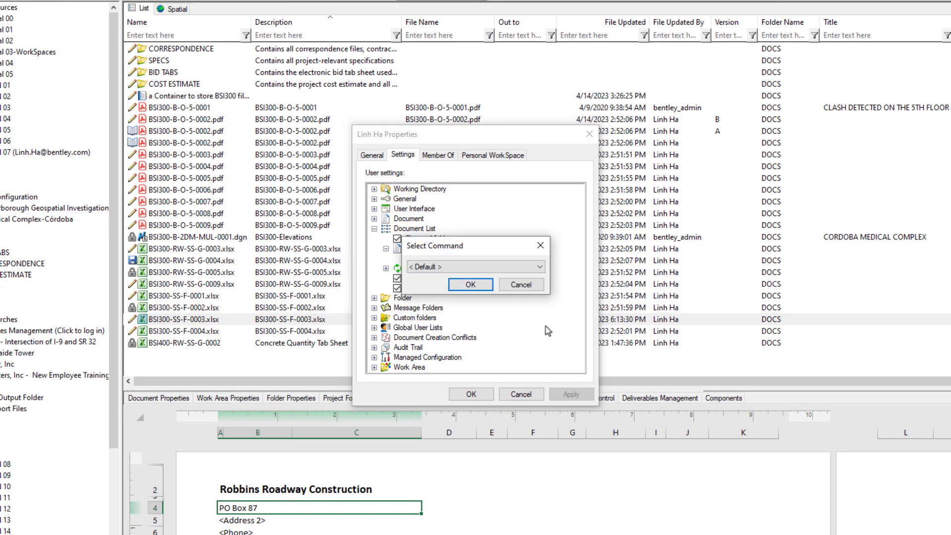
left_click(539, 268)
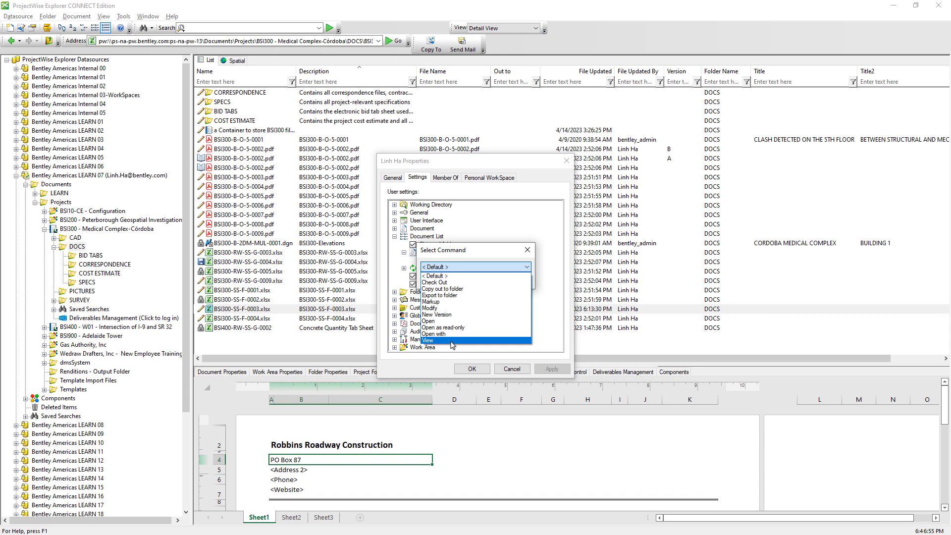
left_click(452, 341)
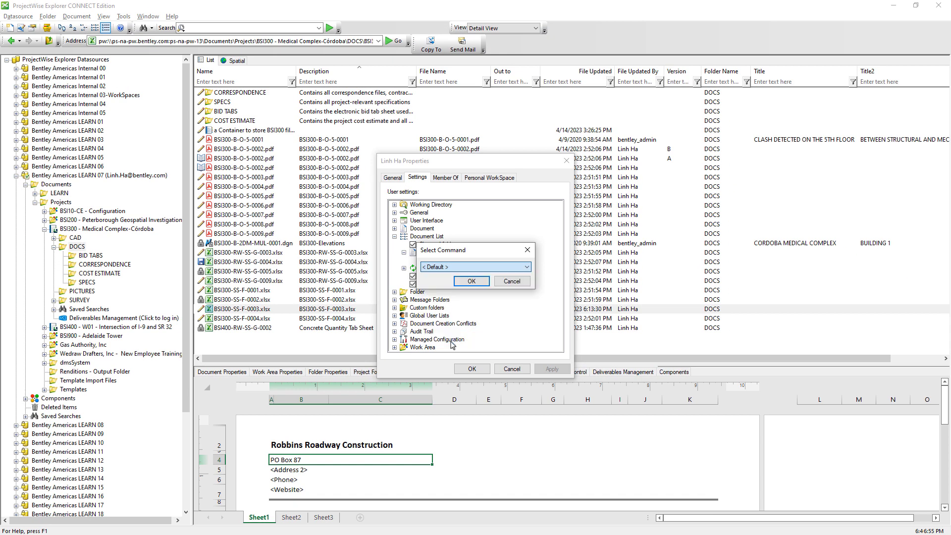
left_click(471, 281)
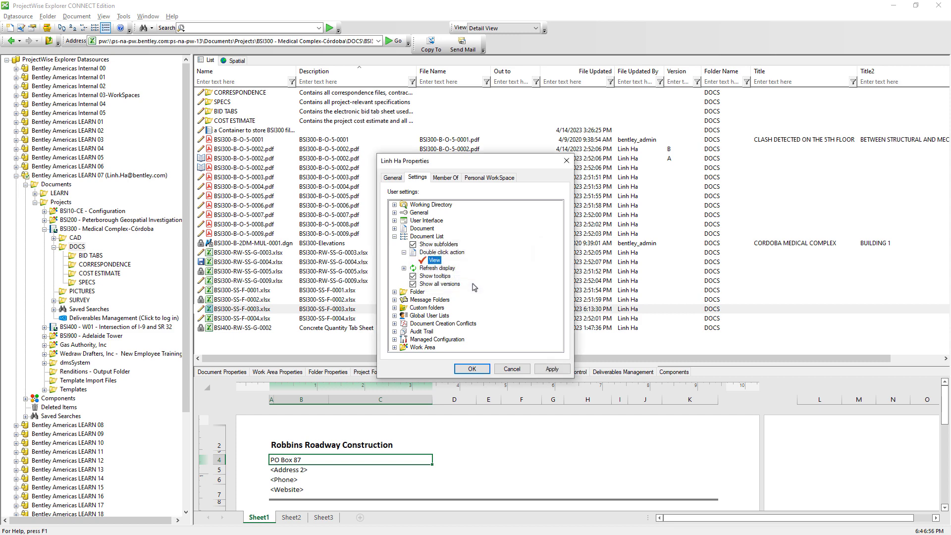
left_click(481, 370)
left_click(480, 369)
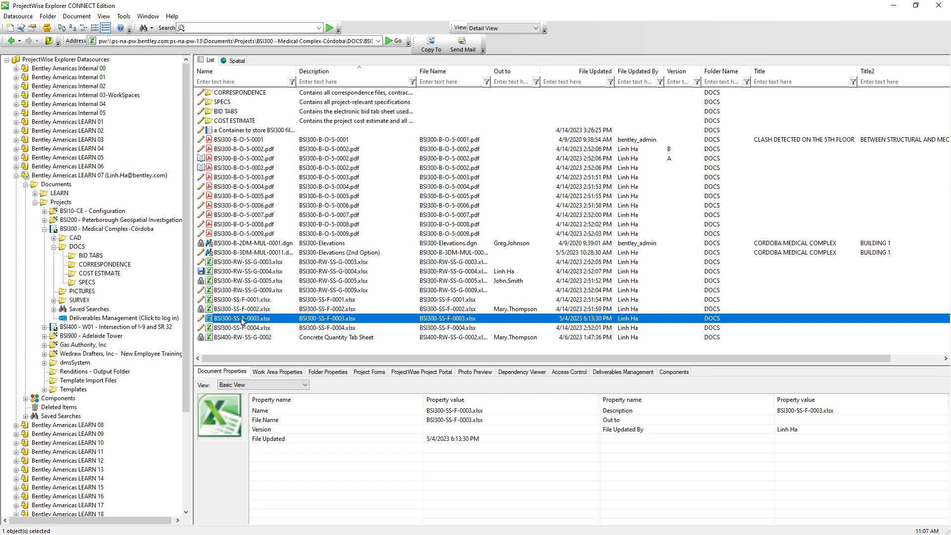
- Open BSI300-B-3DM-MUL-00011.dgn with OpenRail Designer CE 2021 Release 2, adding it to the program choices and setting it as always used
left_click(251, 253)
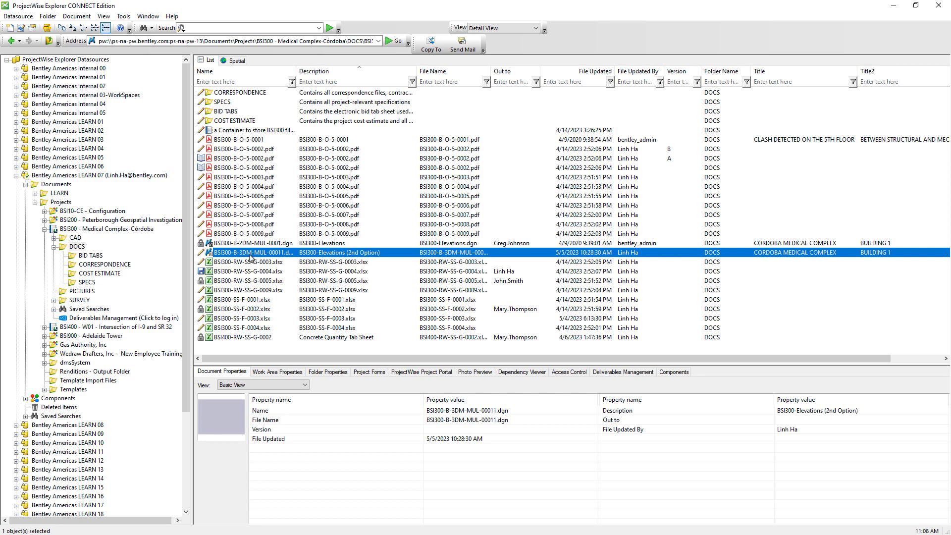
right_click(250, 257)
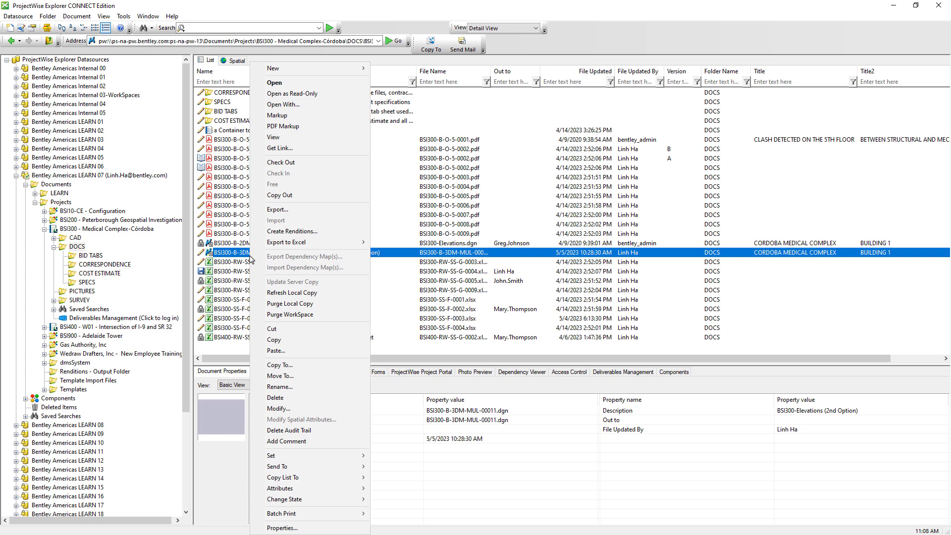
left_click(289, 105)
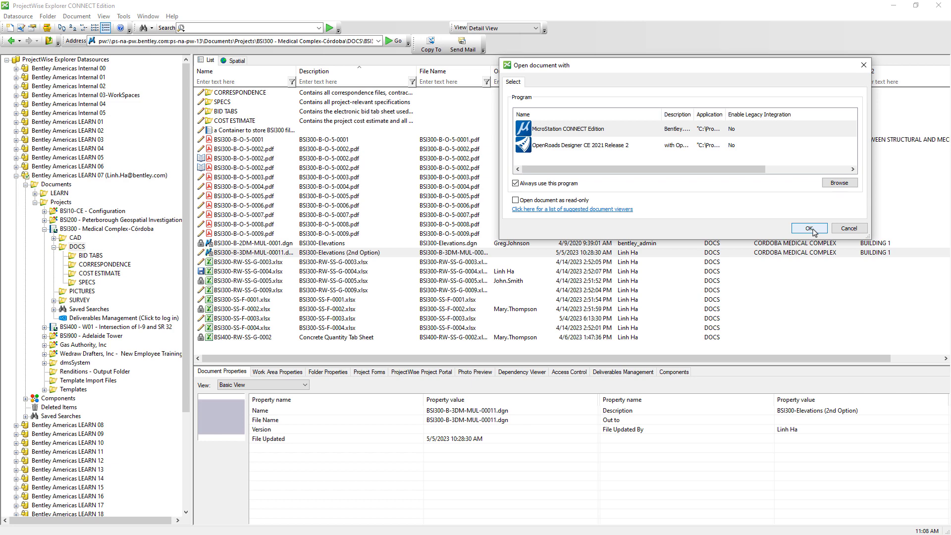
left_click(840, 183)
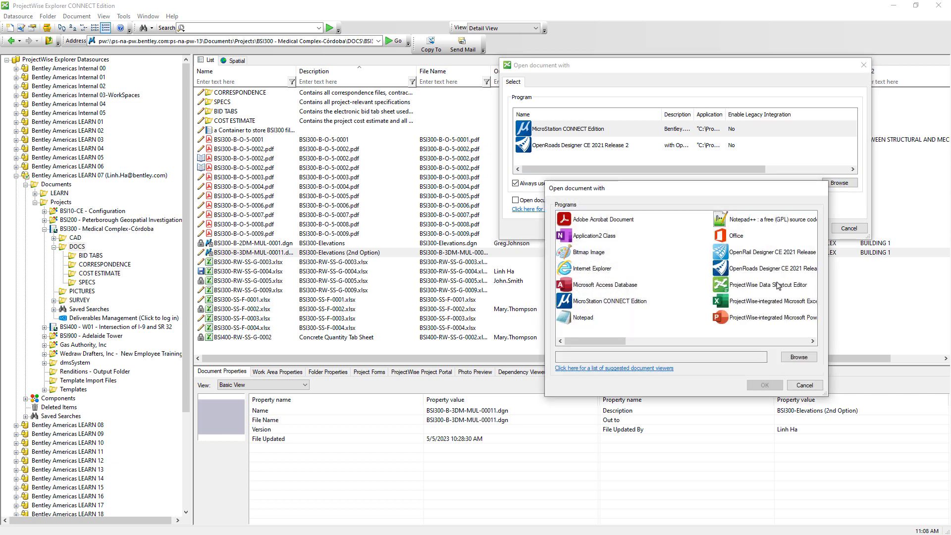
left_click(775, 255)
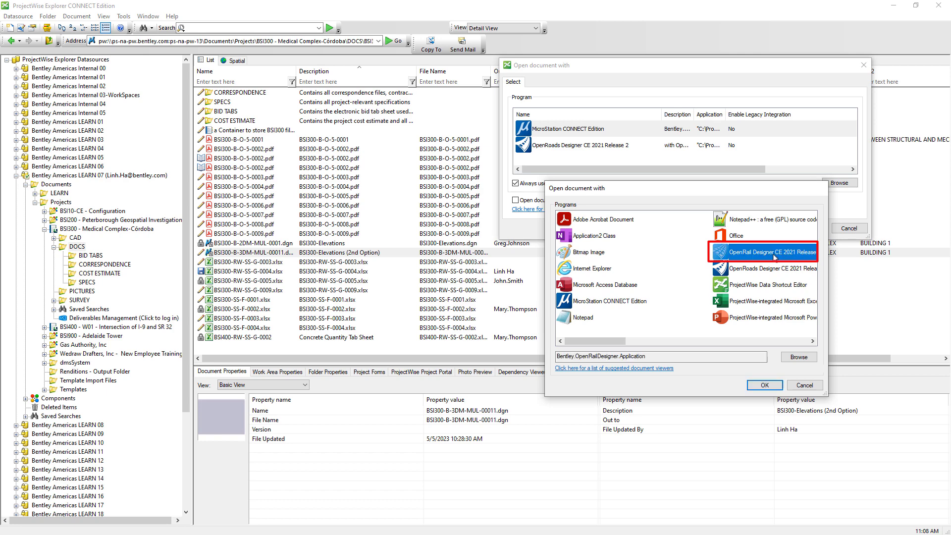
left_click(766, 387)
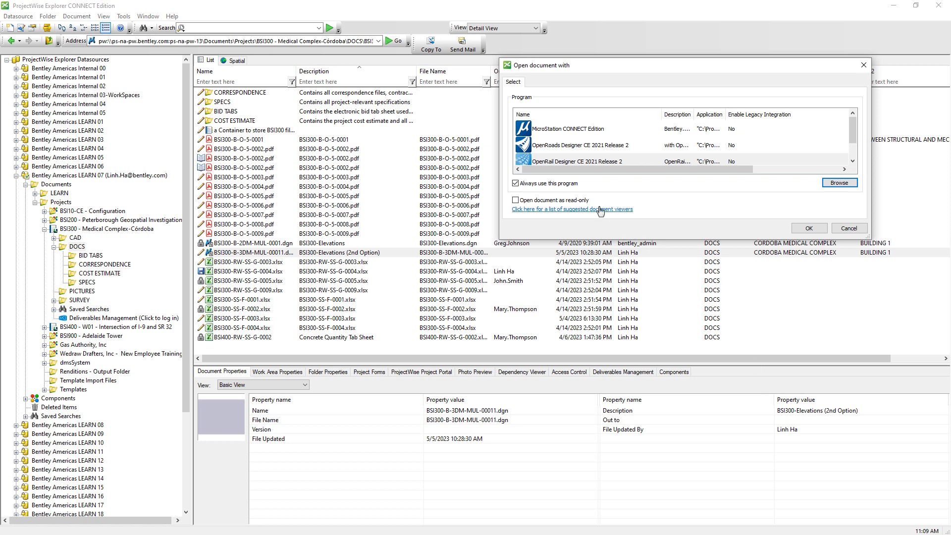
left_click(571, 163)
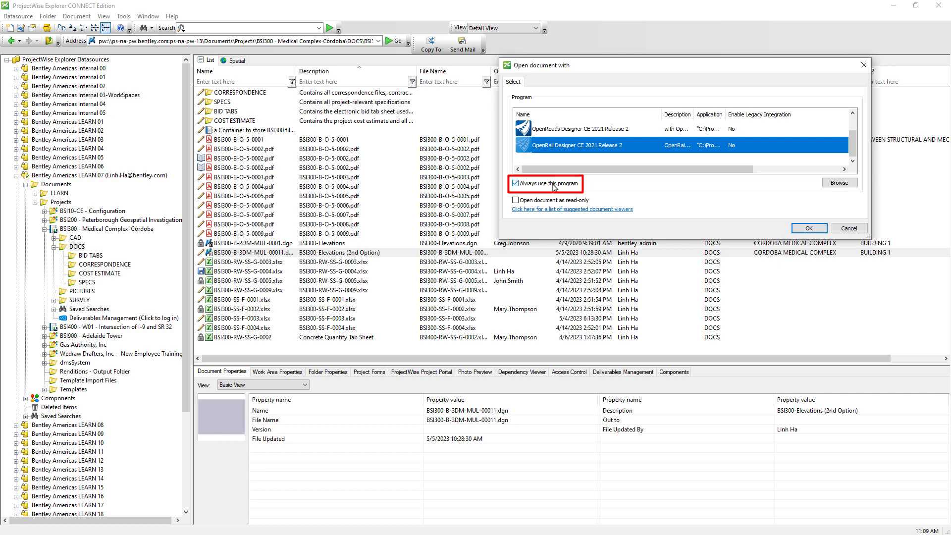
left_click(809, 228)
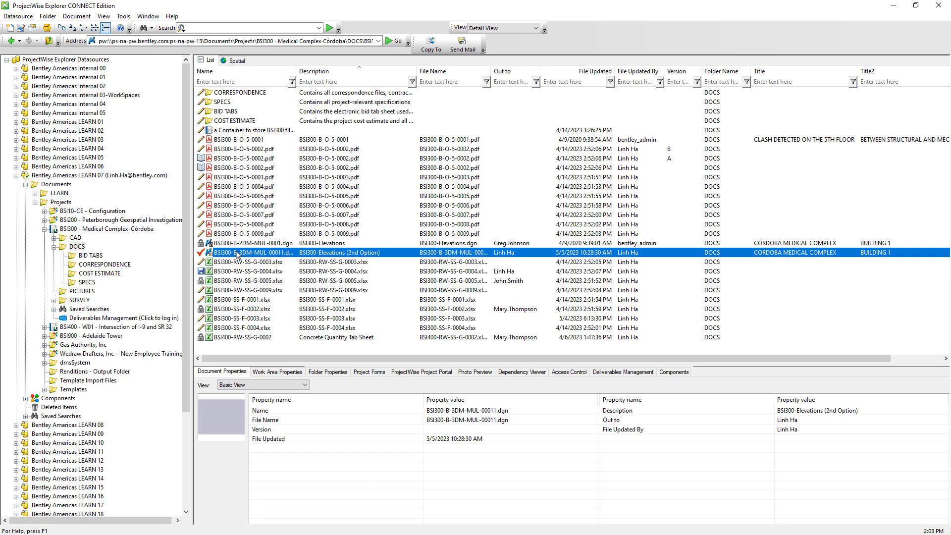
- Bring up the program associations and limit the association view to user associations
left_click(121, 17)
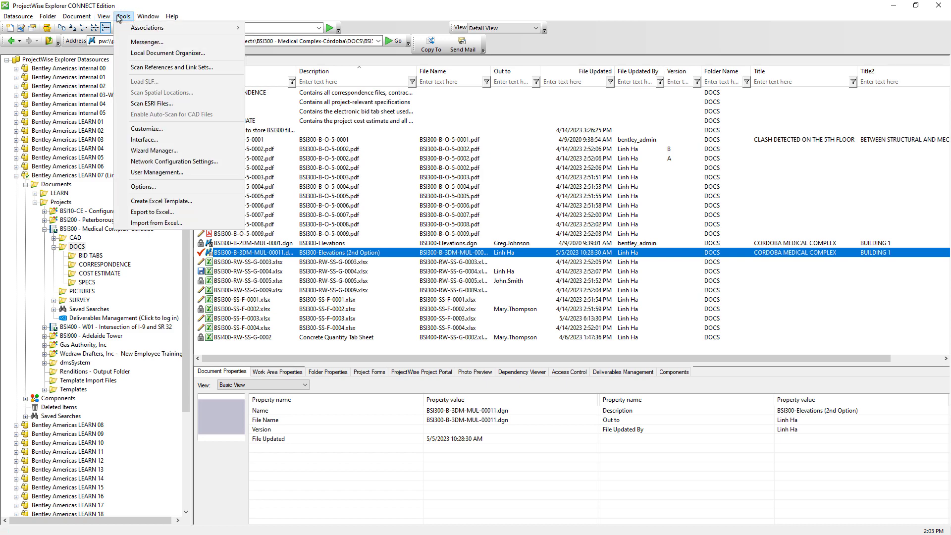
mouse_move(142, 34)
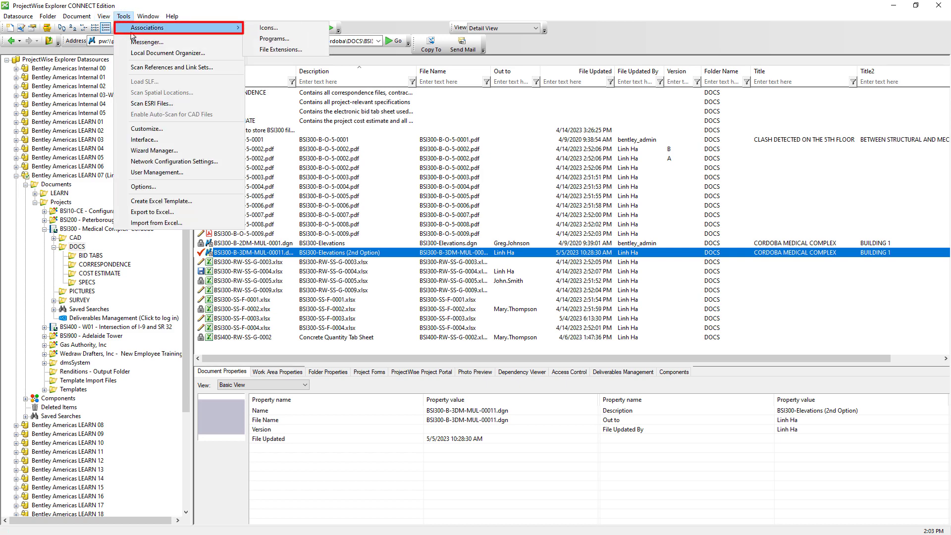
left_click(271, 39)
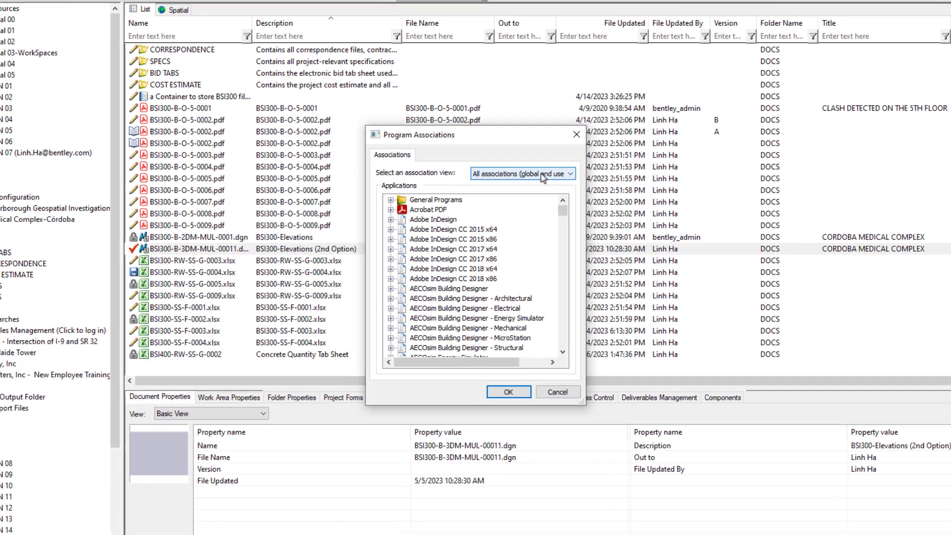
left_click(543, 174)
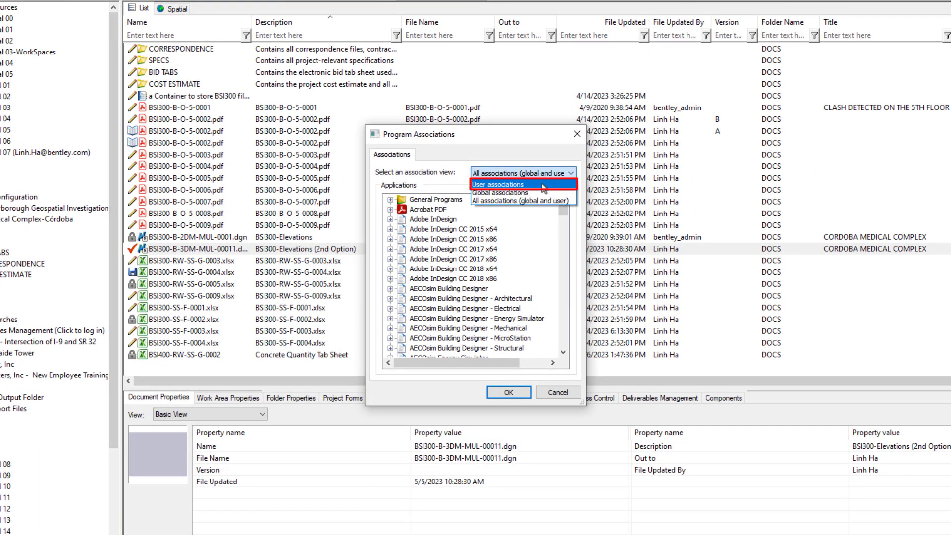
left_click(542, 185)
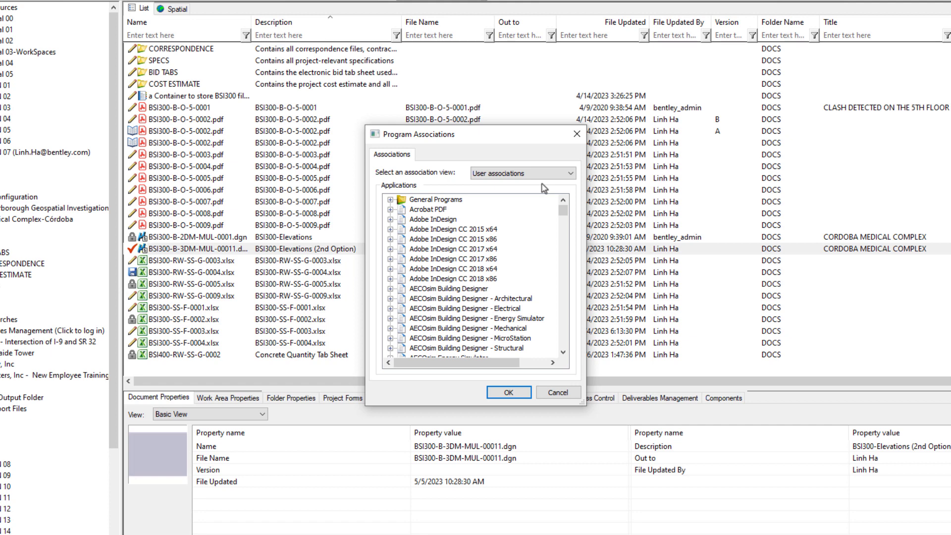
- Expand MicroStation's Open action in the application tree and bring up the program choices for adding an association
left_click_drag(563, 213, 564, 284)
double_click(427, 239)
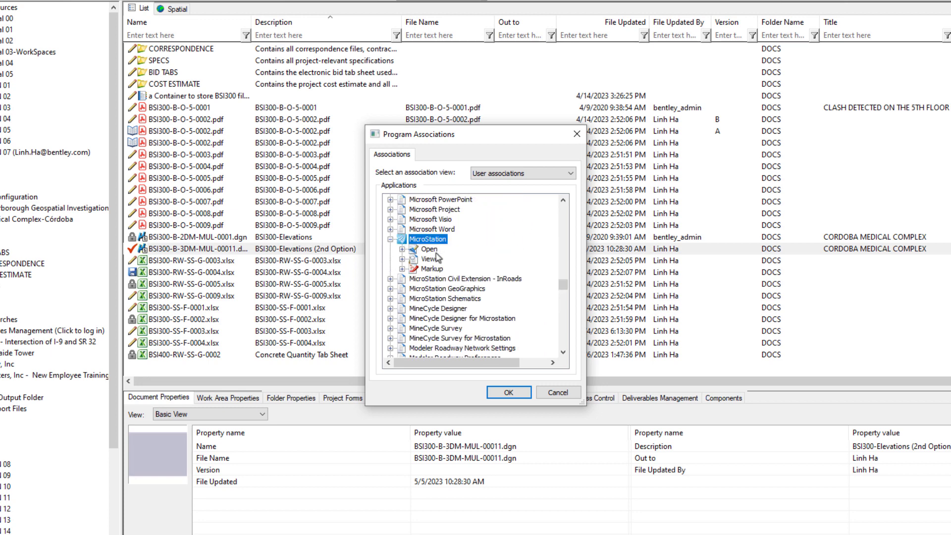
left_click(434, 251)
double_click(434, 250)
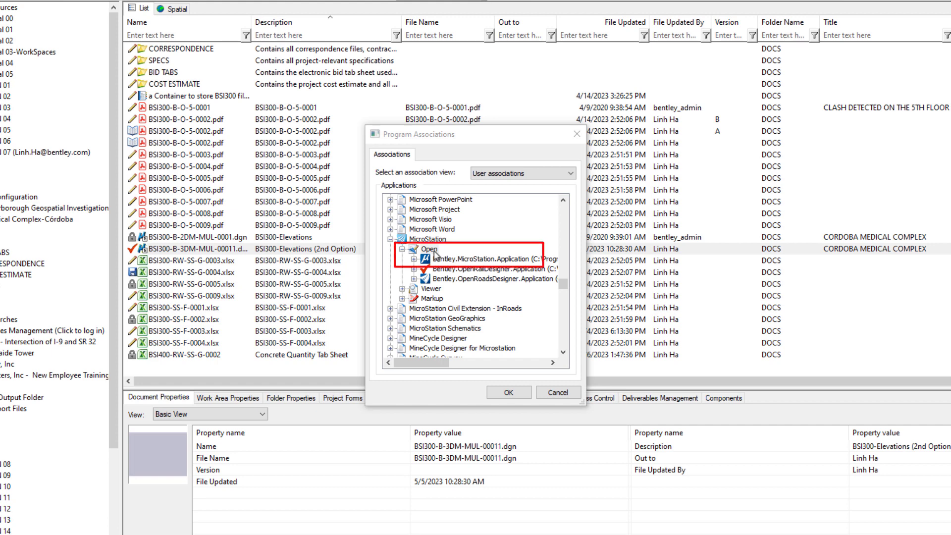
right_click(435, 254)
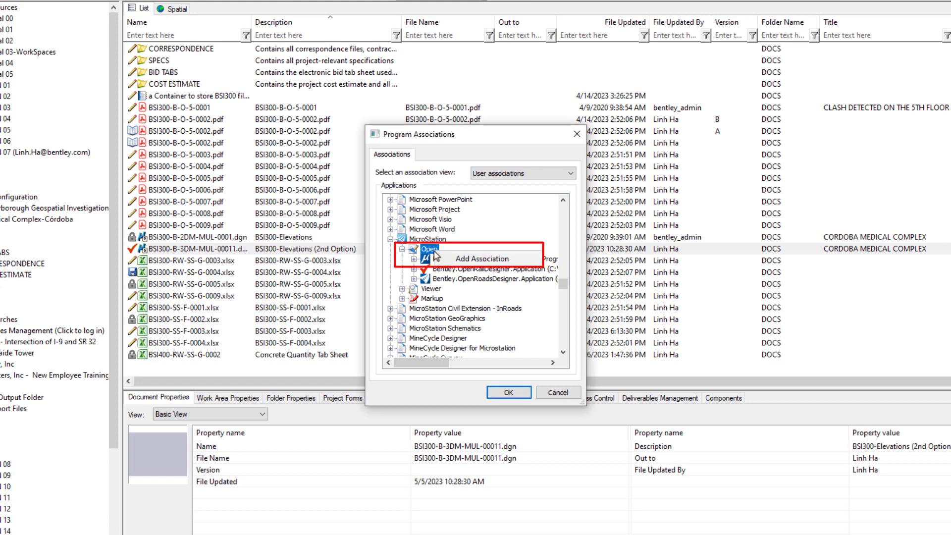
left_click(494, 260)
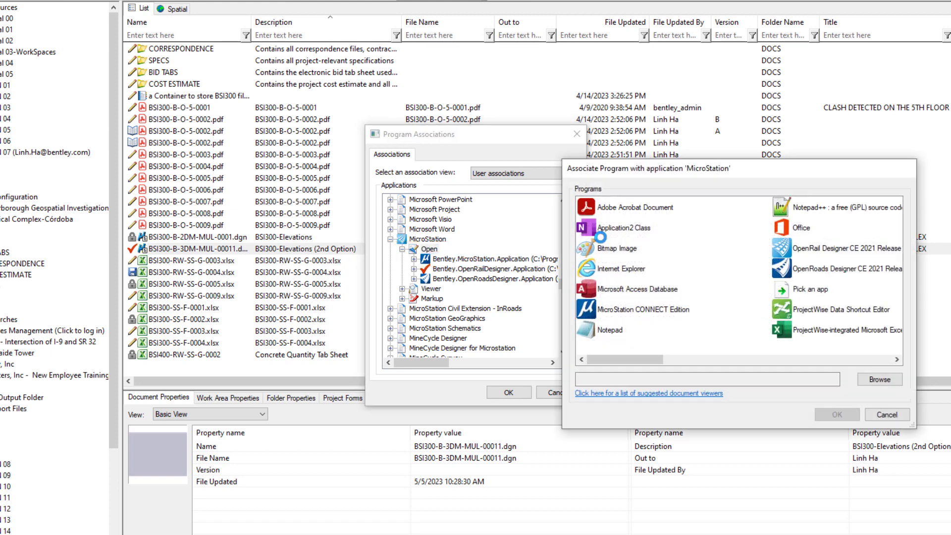
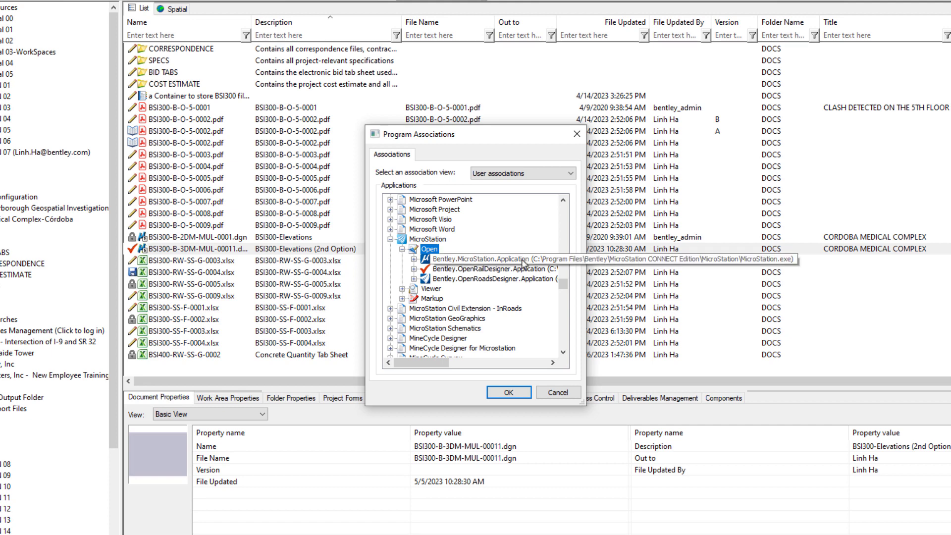
- Set Bentley.MicroStation.Application as the default program for MicroStation's Open action
left_click(523, 259)
right_click(524, 262)
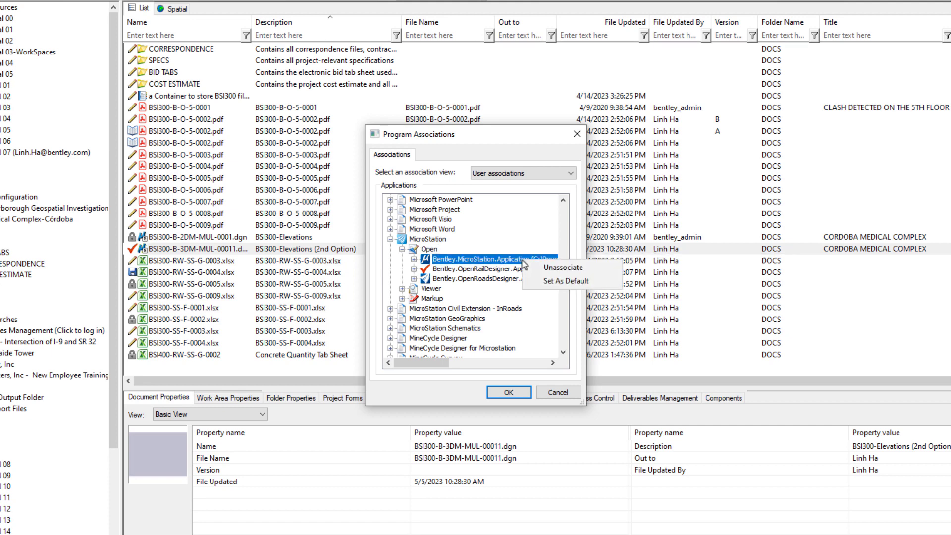
left_click(573, 280)
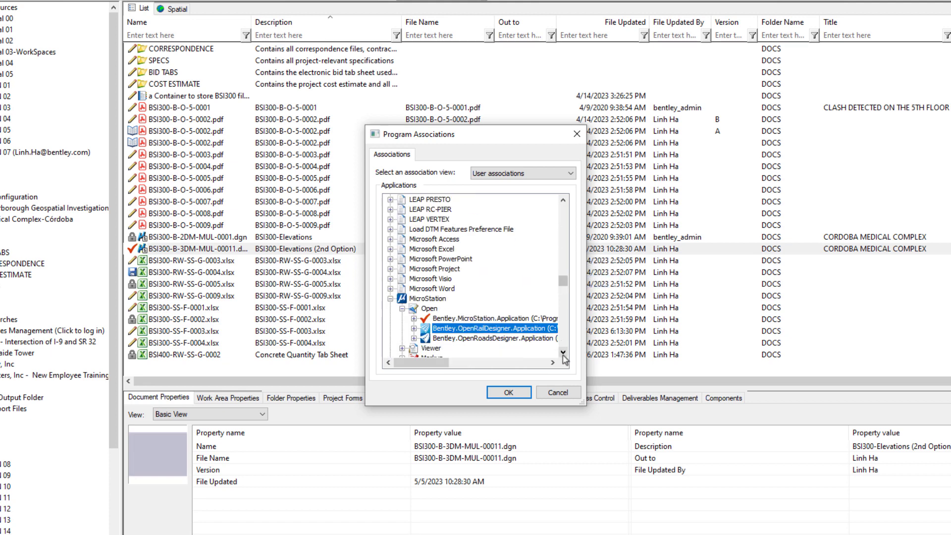
- Unassociate Bentley.OpenRailDesigner.Application from MicroStation's Open action and accept the program association changes
scroll(565, 358, "down", 6)
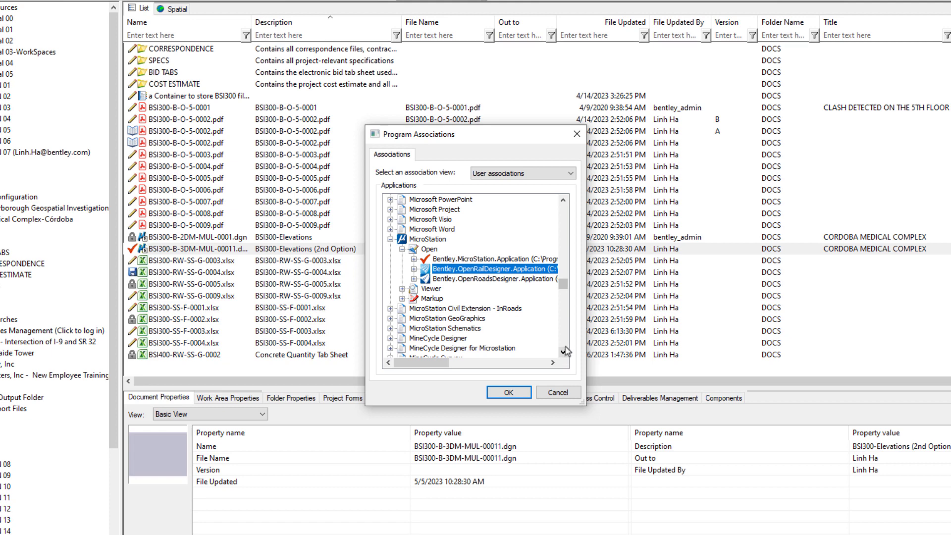
right_click(484, 271)
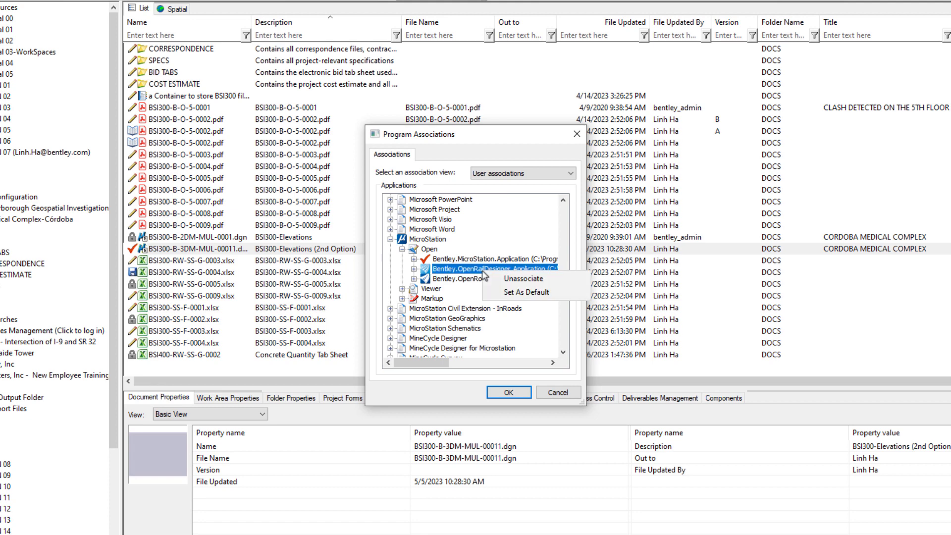
left_click(524, 279)
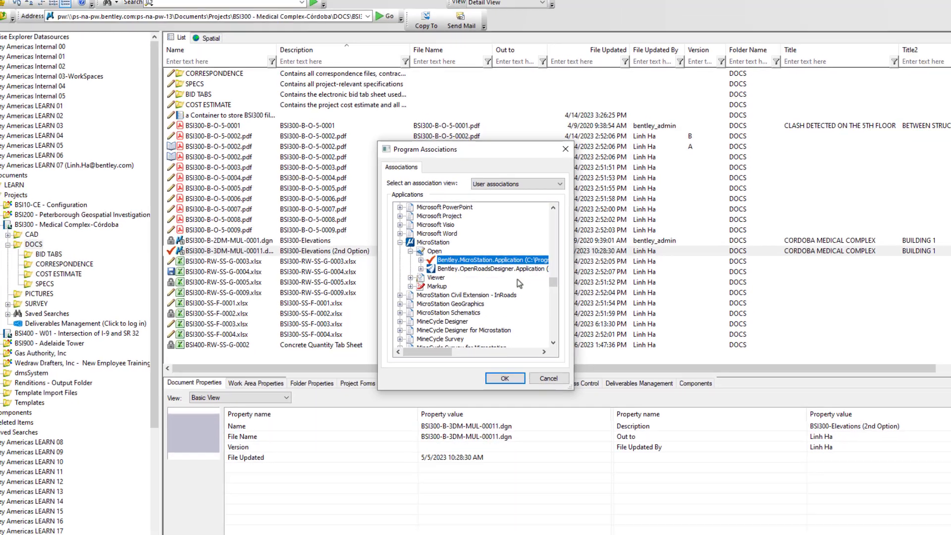
left_click(504, 379)
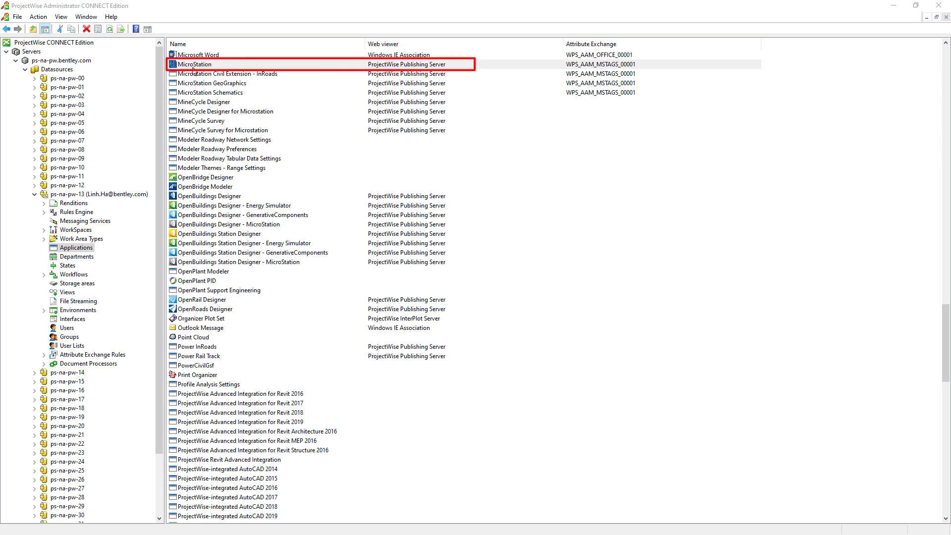
- In ProjectWise Administrator, start a new Open association in MicroStation's properties with the program description OpenRailDesigner
double_click(193, 65)
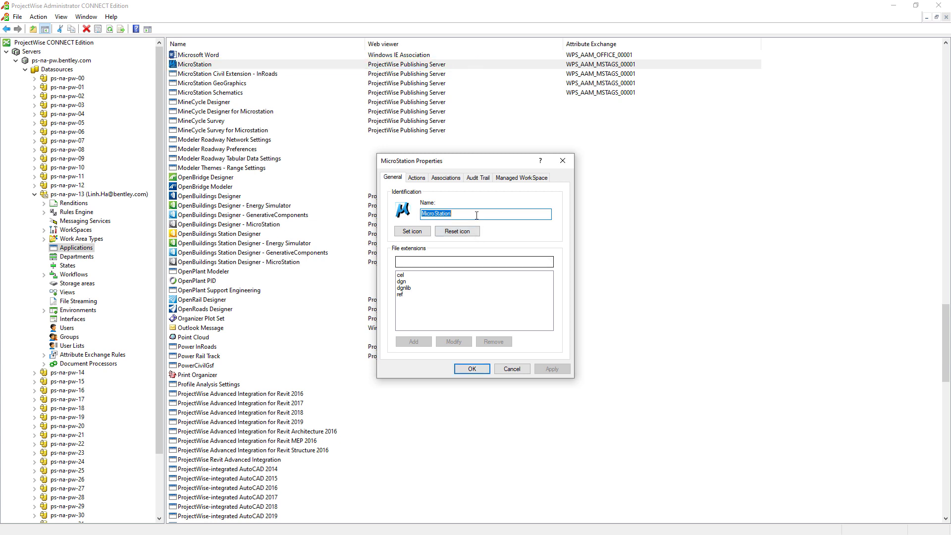
left_click(416, 182)
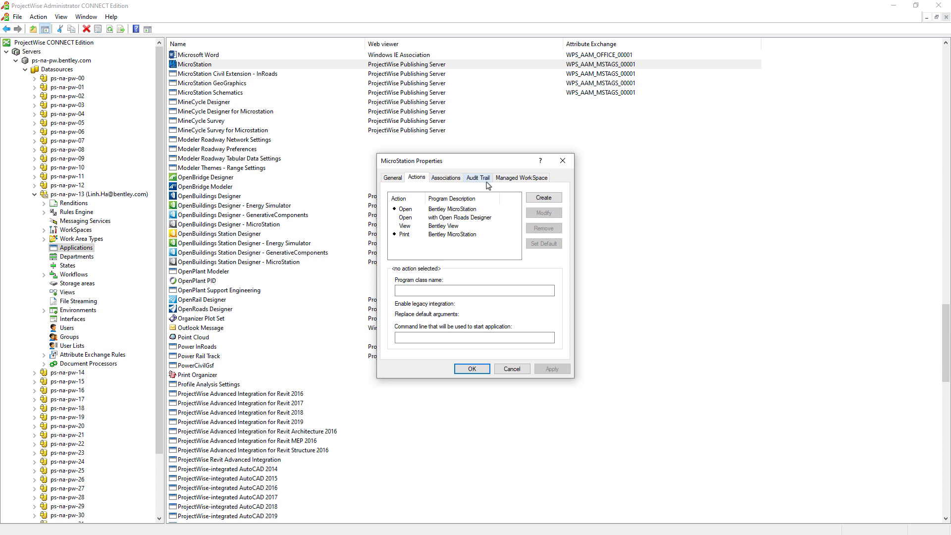
left_click(544, 198)
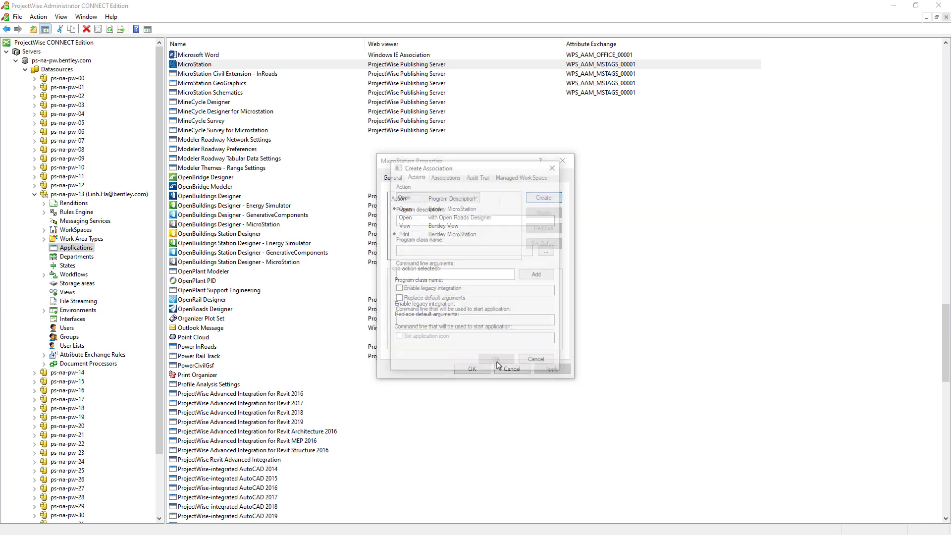
left_click(453, 222)
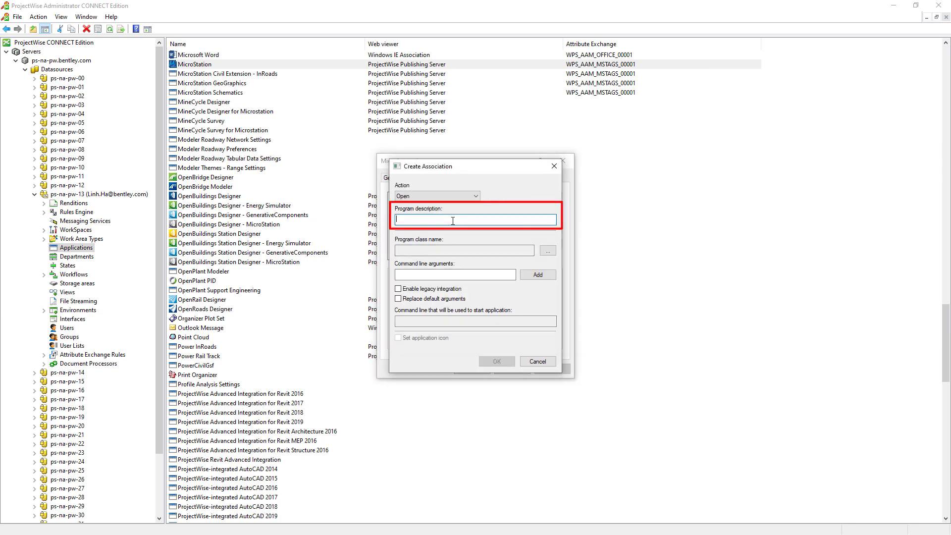
type("OpenRailDesigner")
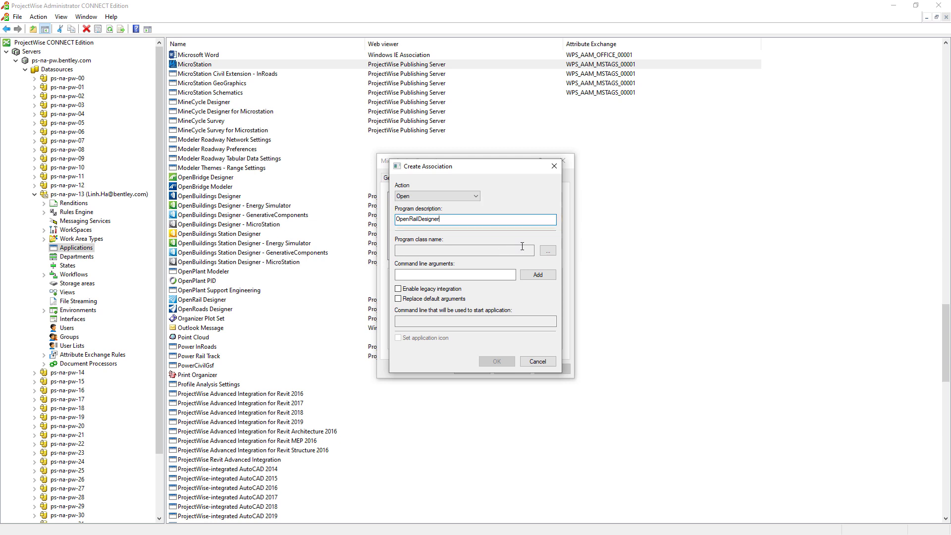
- Create the association with OpenRail Designer CE 2021 Release 2 as its program, and select the Bentley MicroStation Open action
left_click(548, 251)
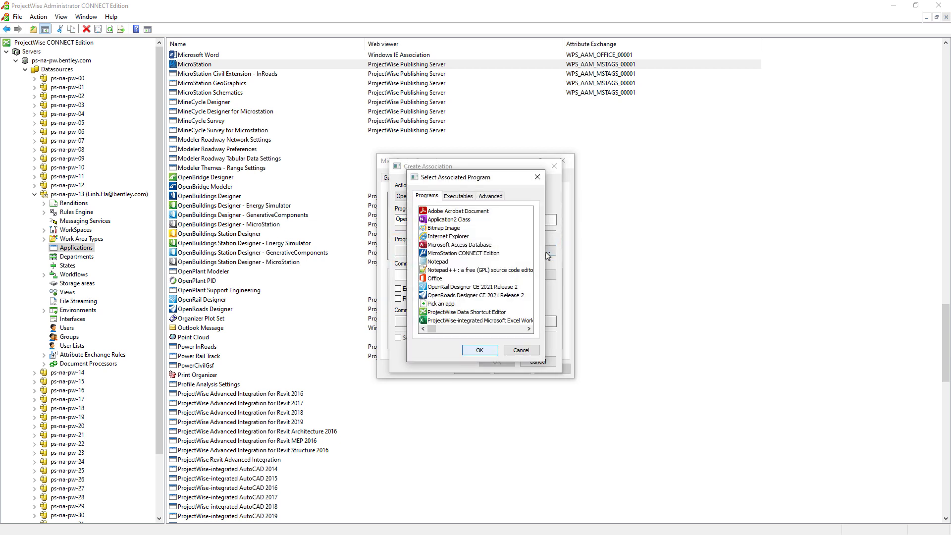
left_click(449, 288)
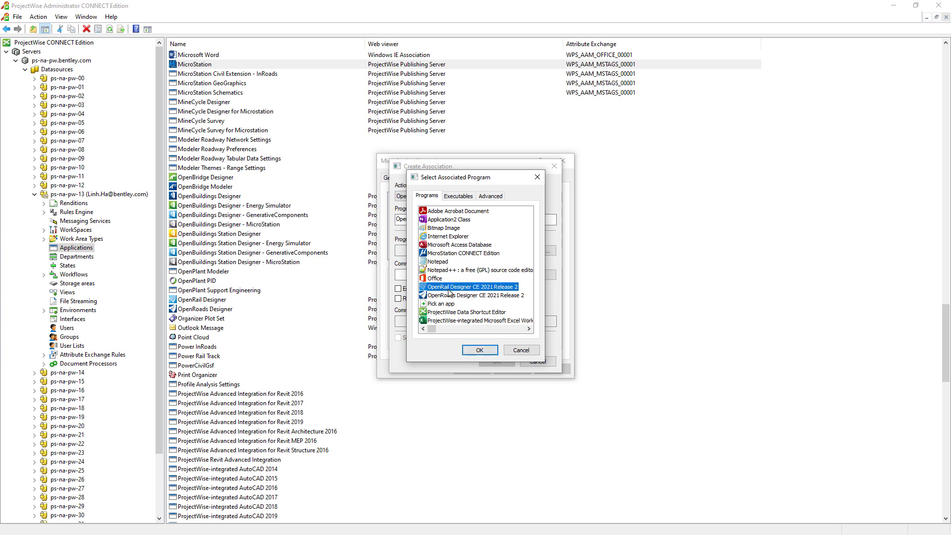
left_click(479, 350)
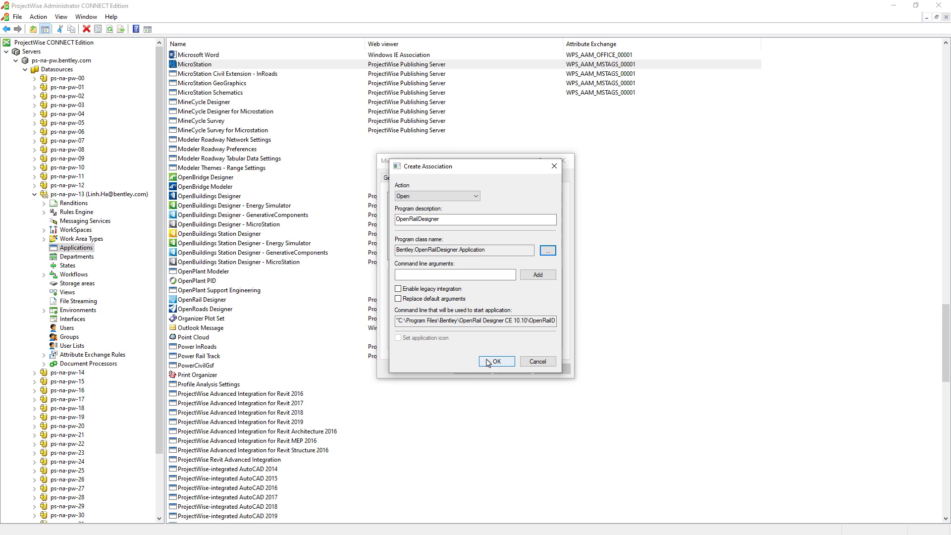
left_click(488, 362)
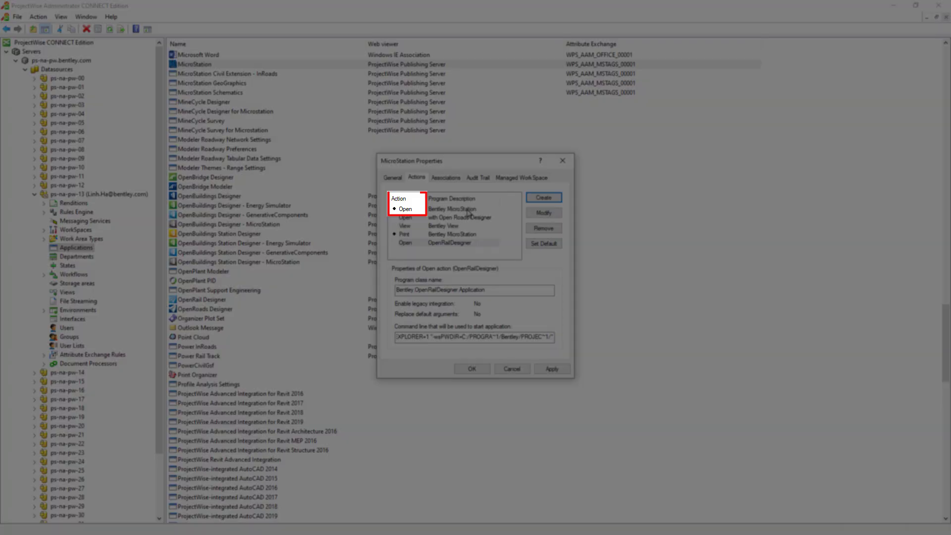
left_click(468, 211)
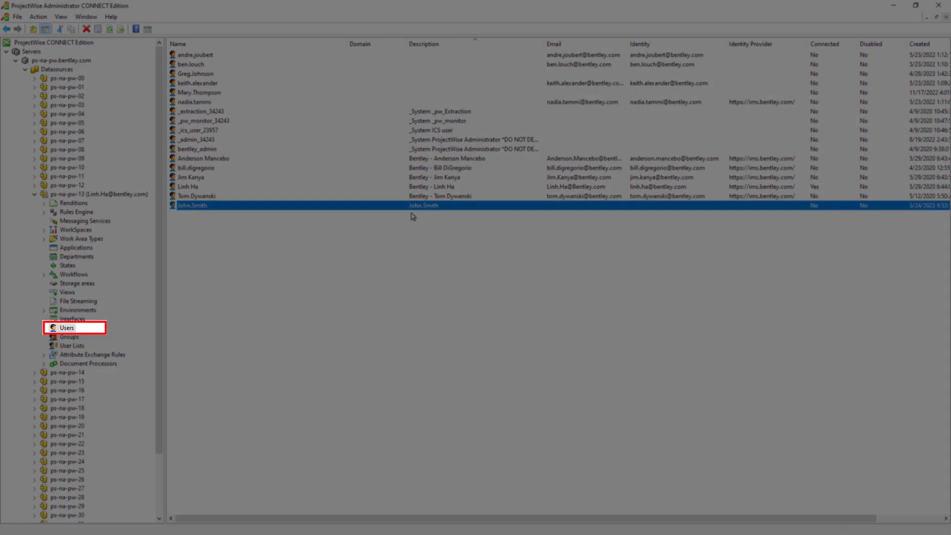
- Bring up the available commands for the selected account in the datasource's user list
right_click(412, 209)
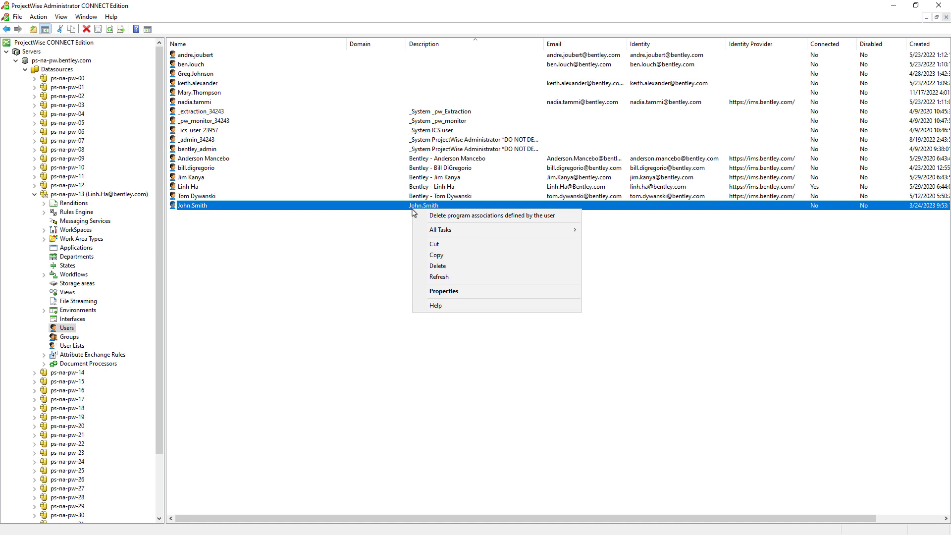